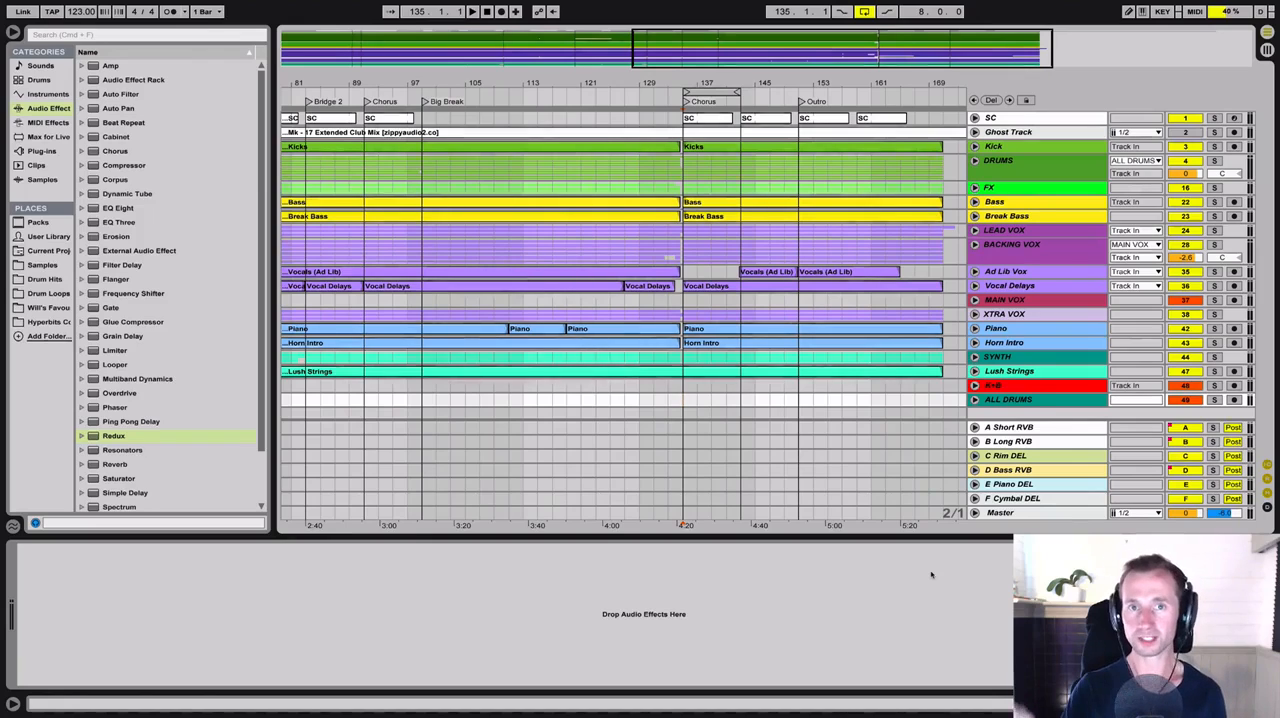
Examine the tracks inside the DRUMS group and the separate K+B and ALL DRUMS bus tracks
{"action": "left_click", "coordinate": [1004, 302]}
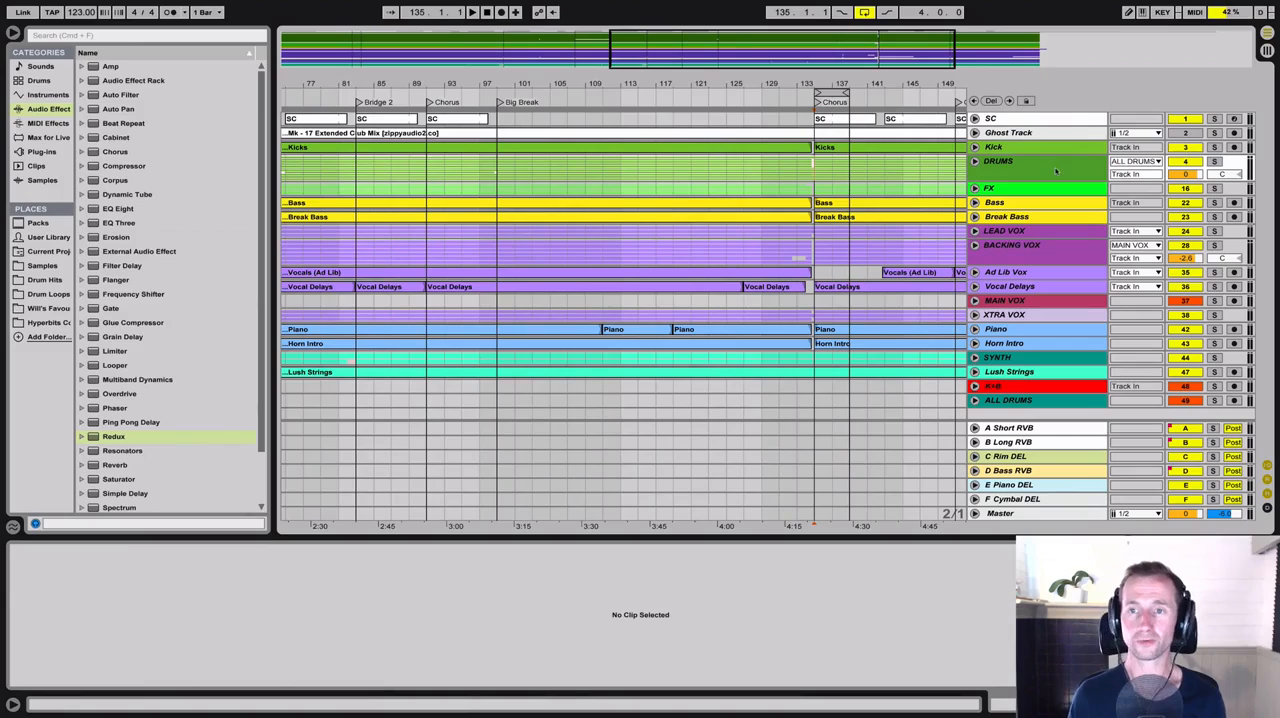
{"action": "left_click", "coordinate": [1056, 171]}
{"action": "left_click", "coordinate": [975, 162]}
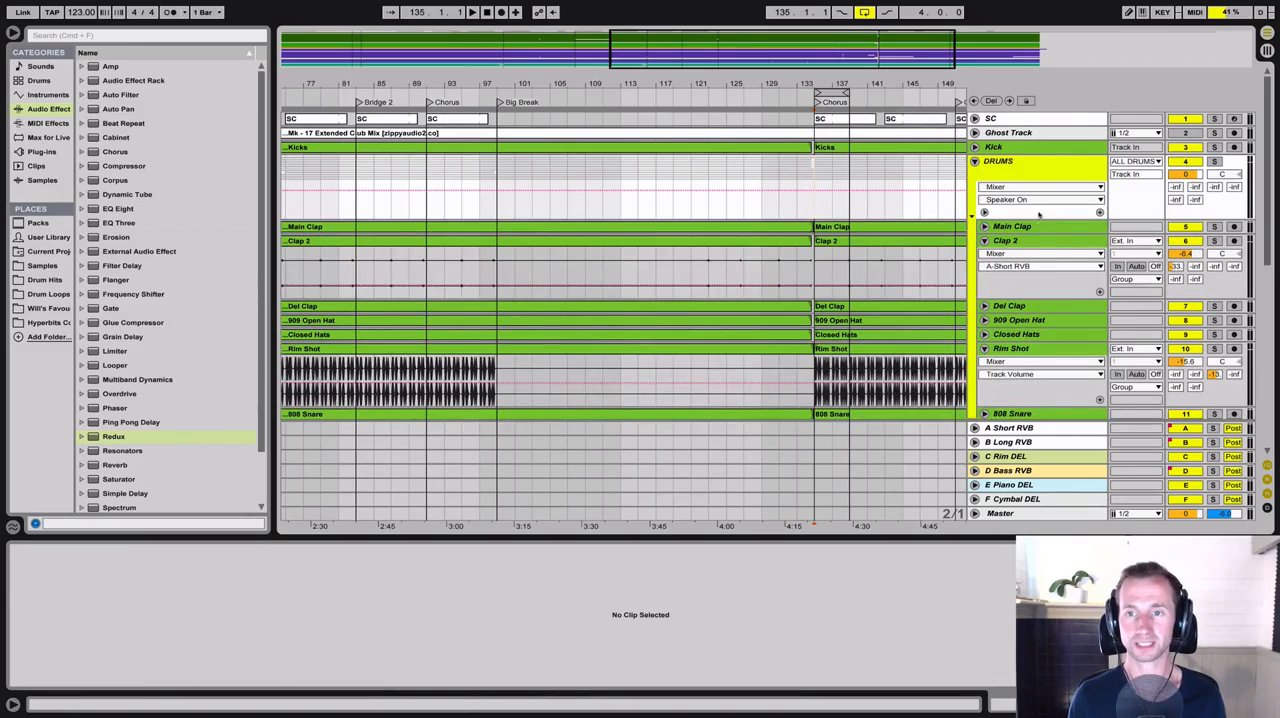
{"action": "left_click", "coordinate": [975, 161]}
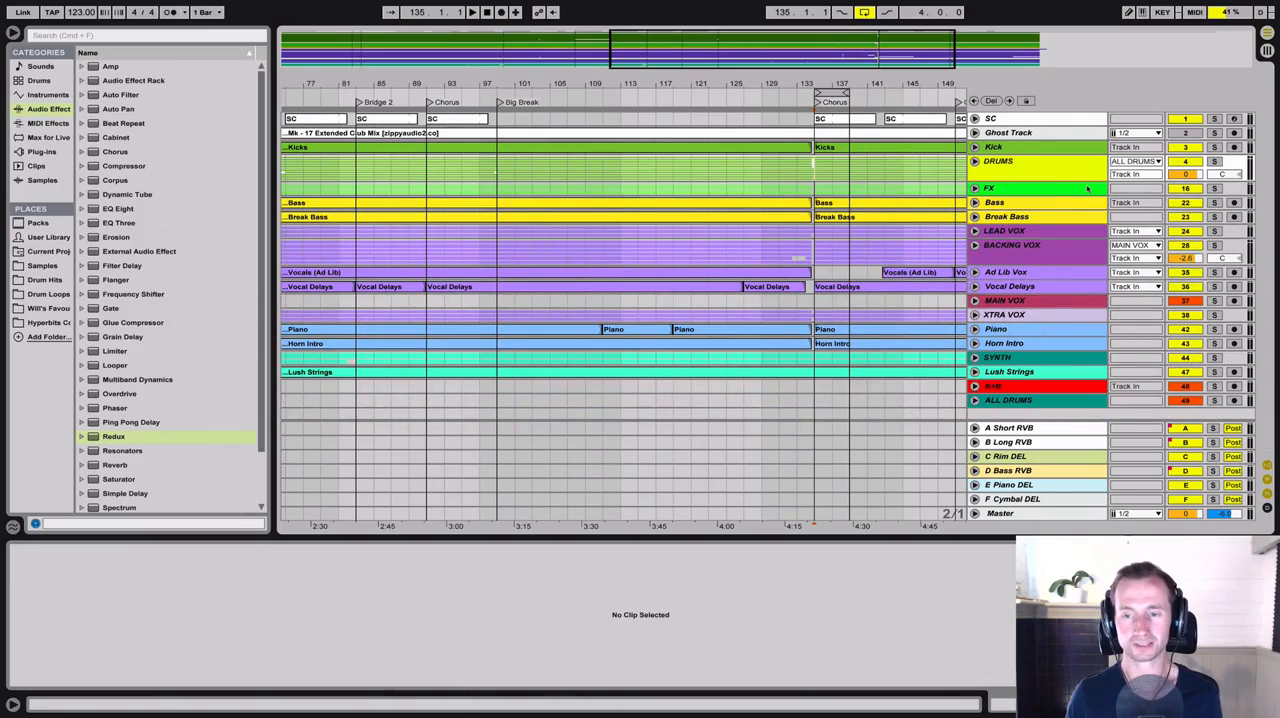
{"action": "left_click", "coordinate": [1013, 386]}
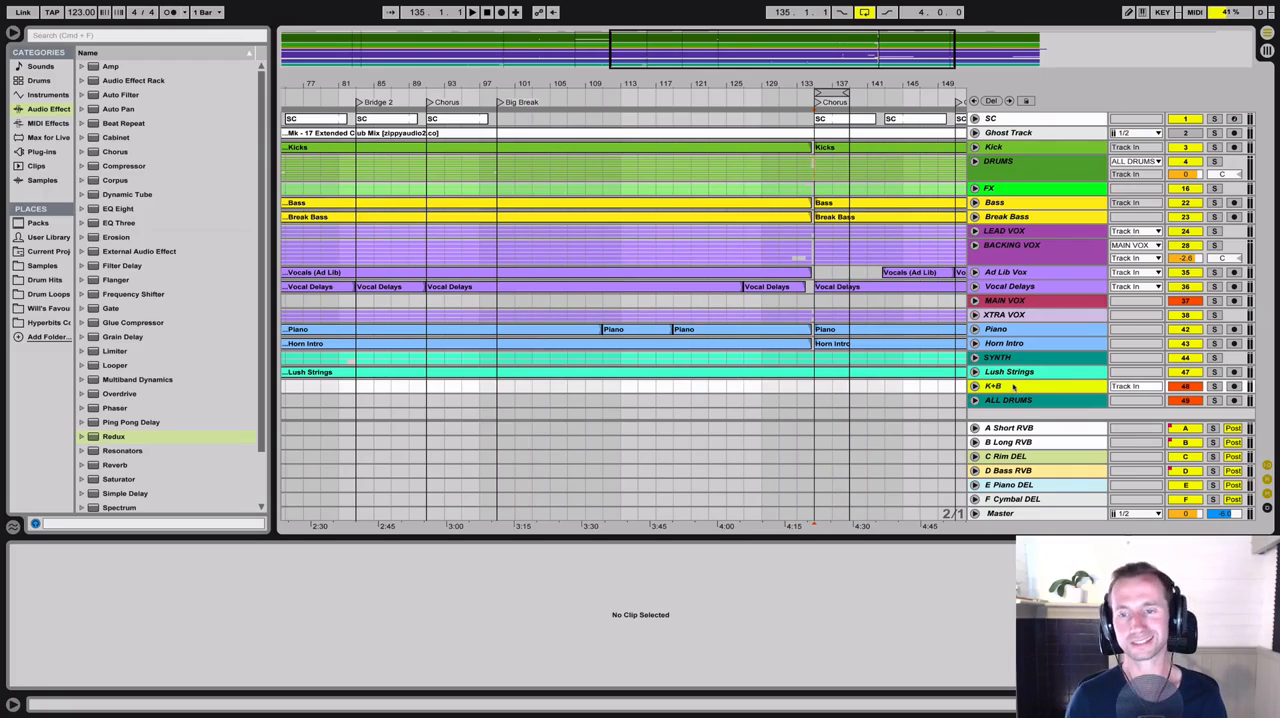
{"action": "left_click", "coordinate": [1009, 173]}
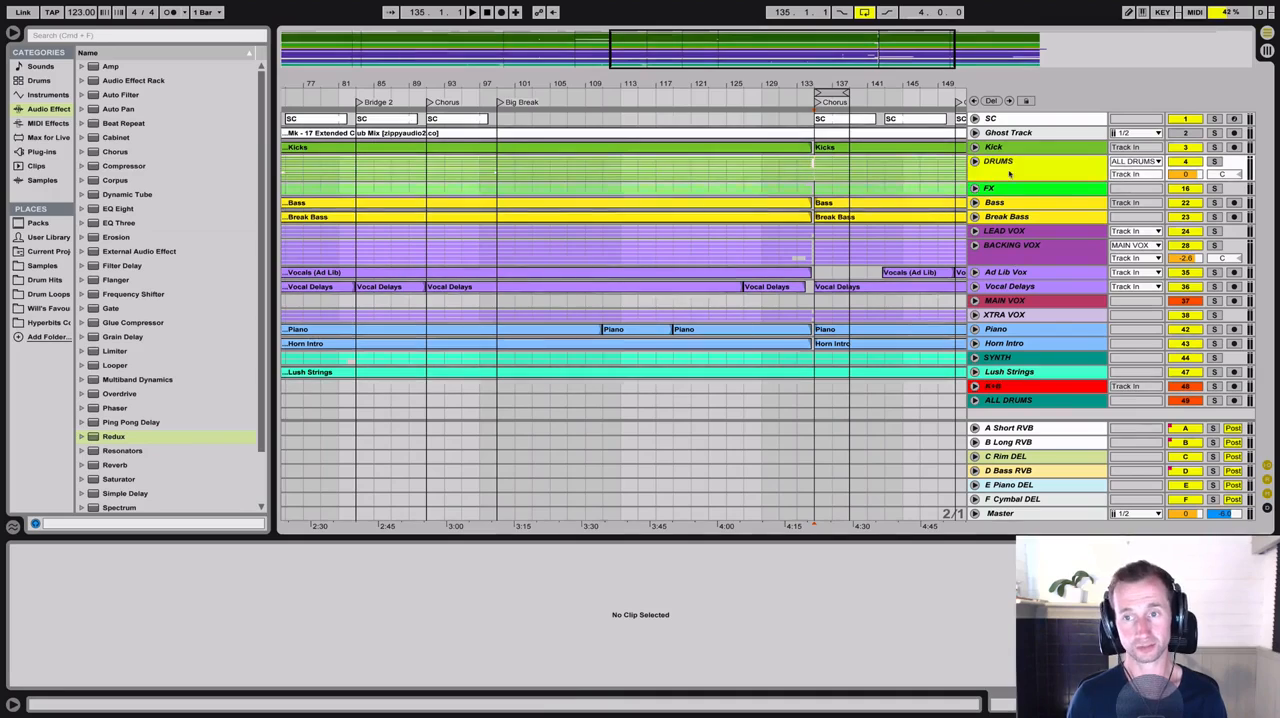
{"action": "left_click", "coordinate": [1042, 402]}
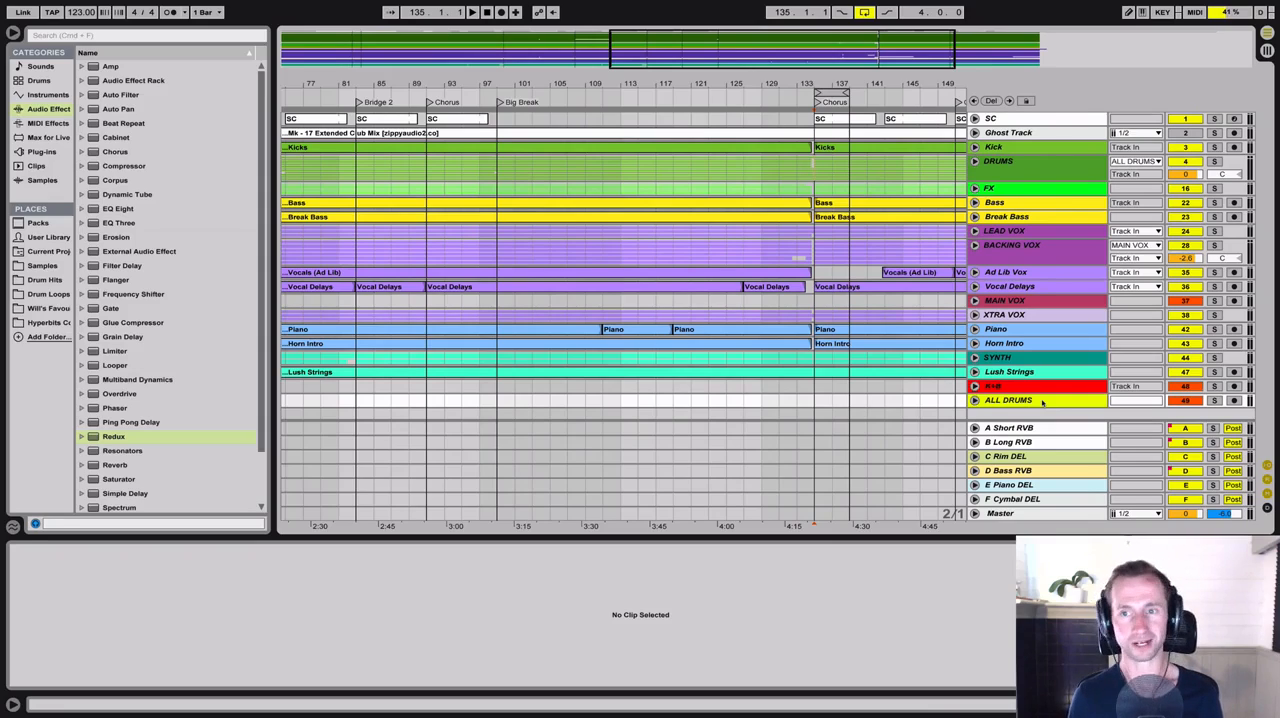
Solo the DRUMS group, expand only its Energy (Drum FX) rack with Reverb and HP collapsed, and play the chorus loop with the rack bypassed
{"action": "left_click", "coordinate": [1080, 160]}
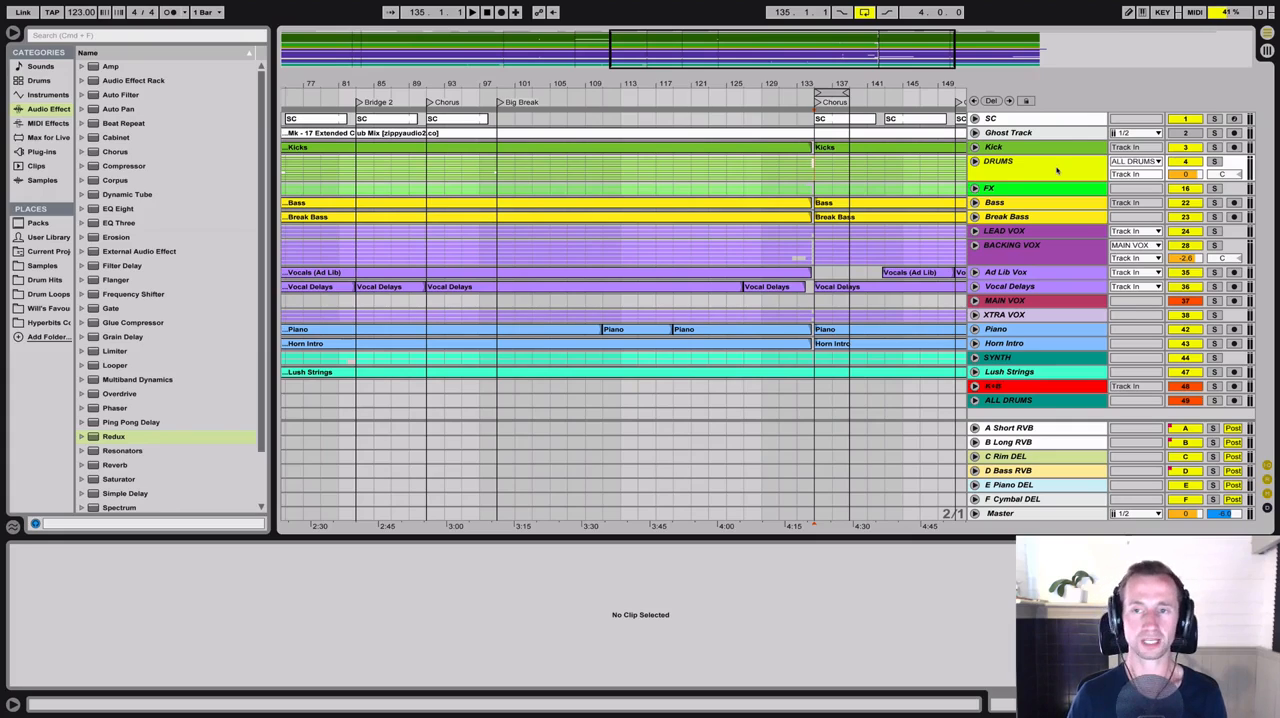
{"action": "left_click", "coordinate": [1214, 162]}
{"action": "double_click", "coordinate": [1000, 162]}
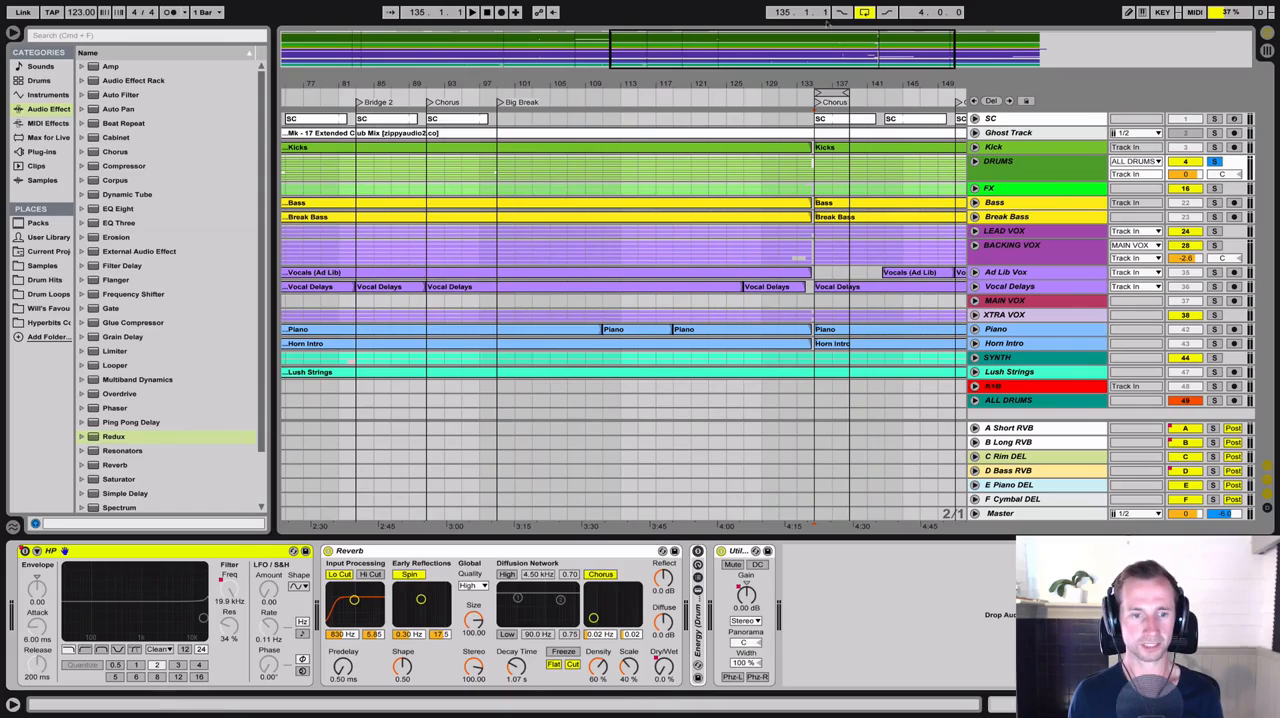
{"action": "double_click", "coordinate": [345, 551]}
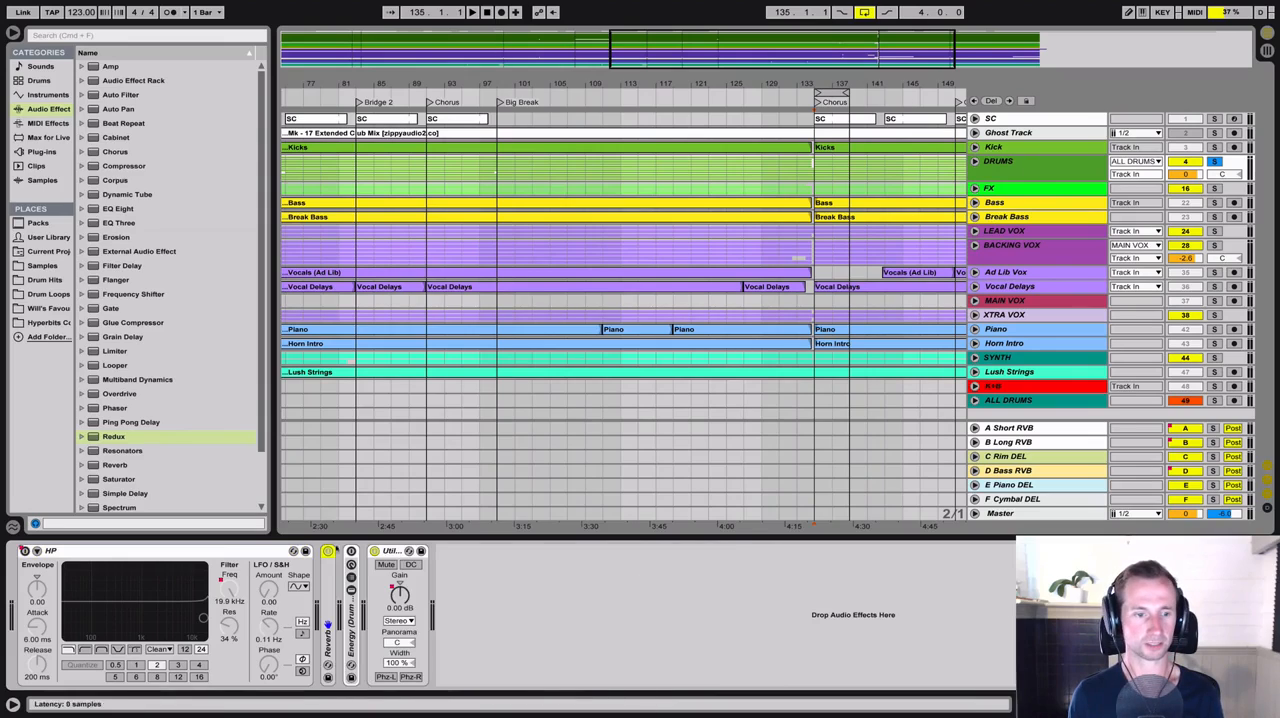
{"action": "double_click", "coordinate": [212, 552]}
{"action": "double_click", "coordinate": [71, 625]}
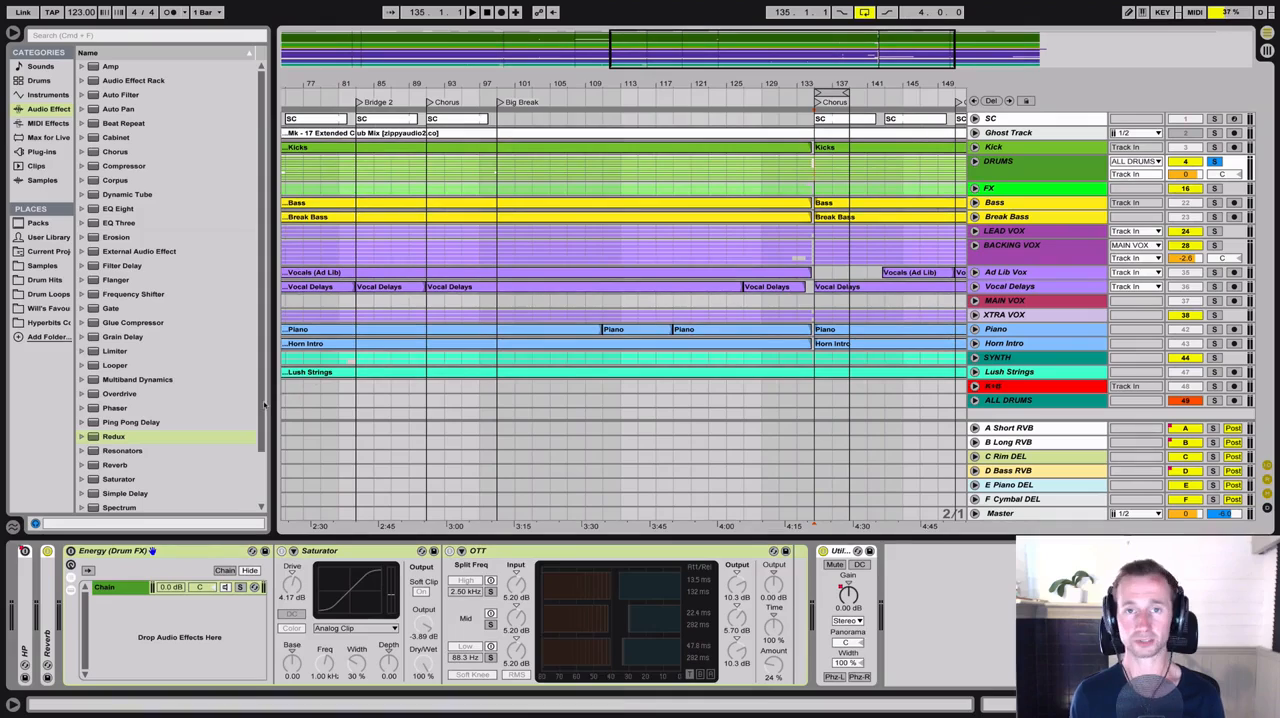
{"action": "key", "text": "space"}
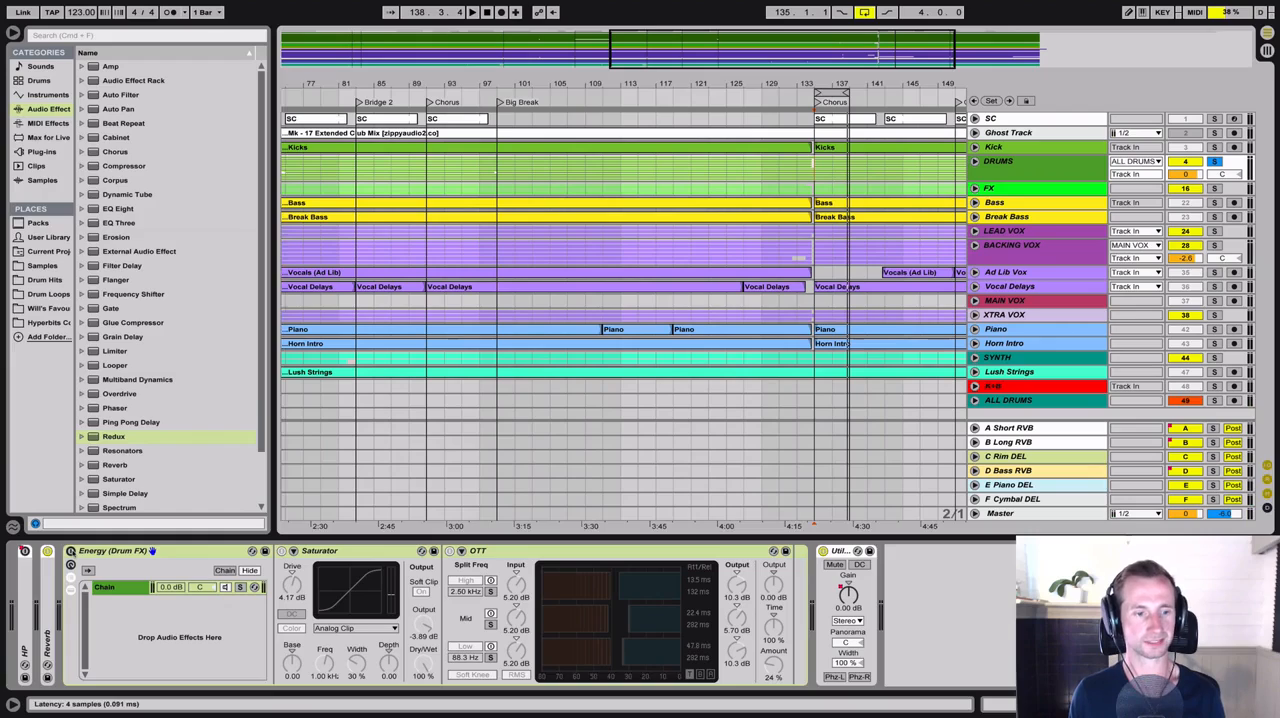
Enable the Energy (Drum FX) rack with OTT bypassed, and compare the drums with Saturator off and on during playback, leaving it on
{"action": "left_click", "coordinate": [71, 551]}
{"action": "left_click", "coordinate": [450, 551]}
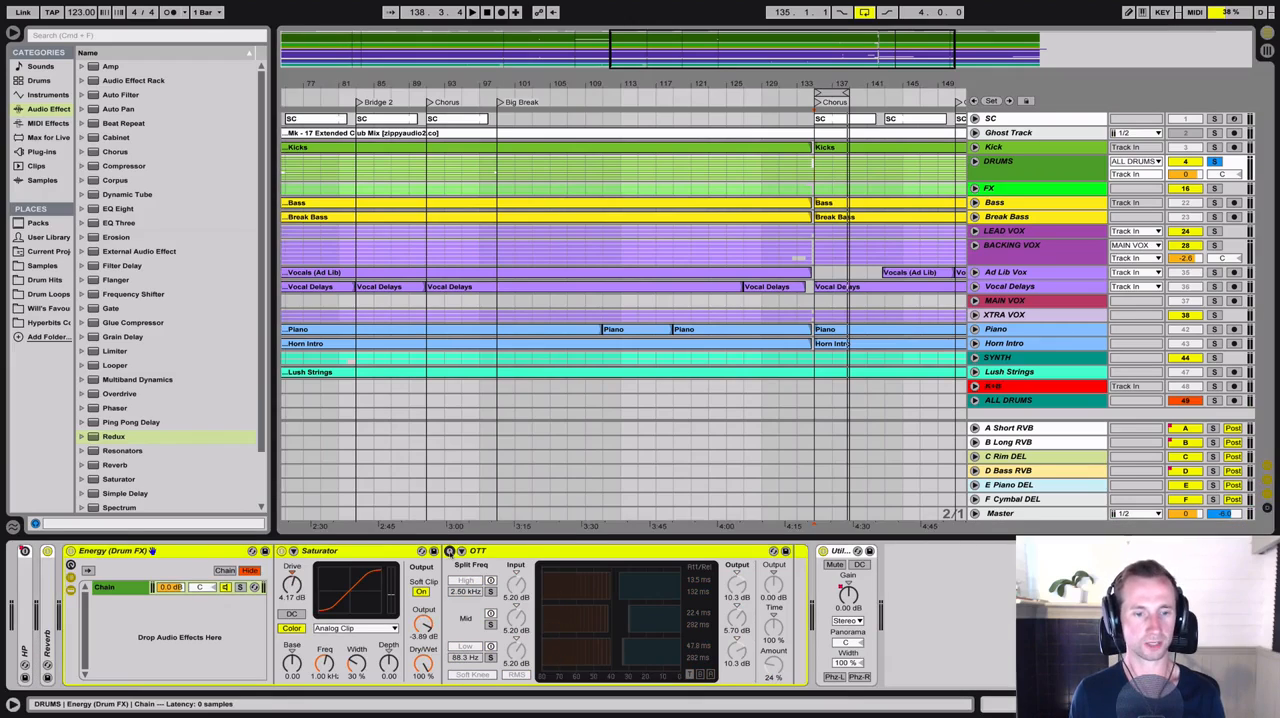
{"action": "left_click", "coordinate": [281, 551]}
{"action": "key", "text": "space"}
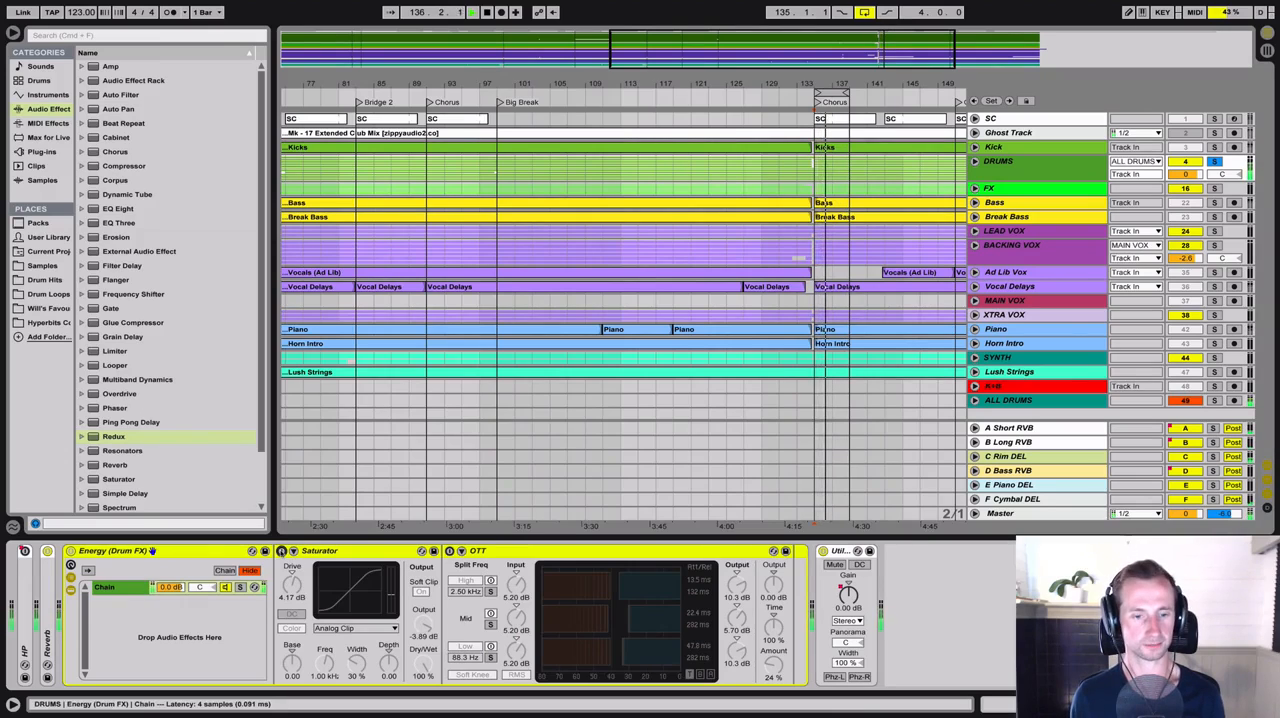
{"action": "left_click", "coordinate": [281, 552]}
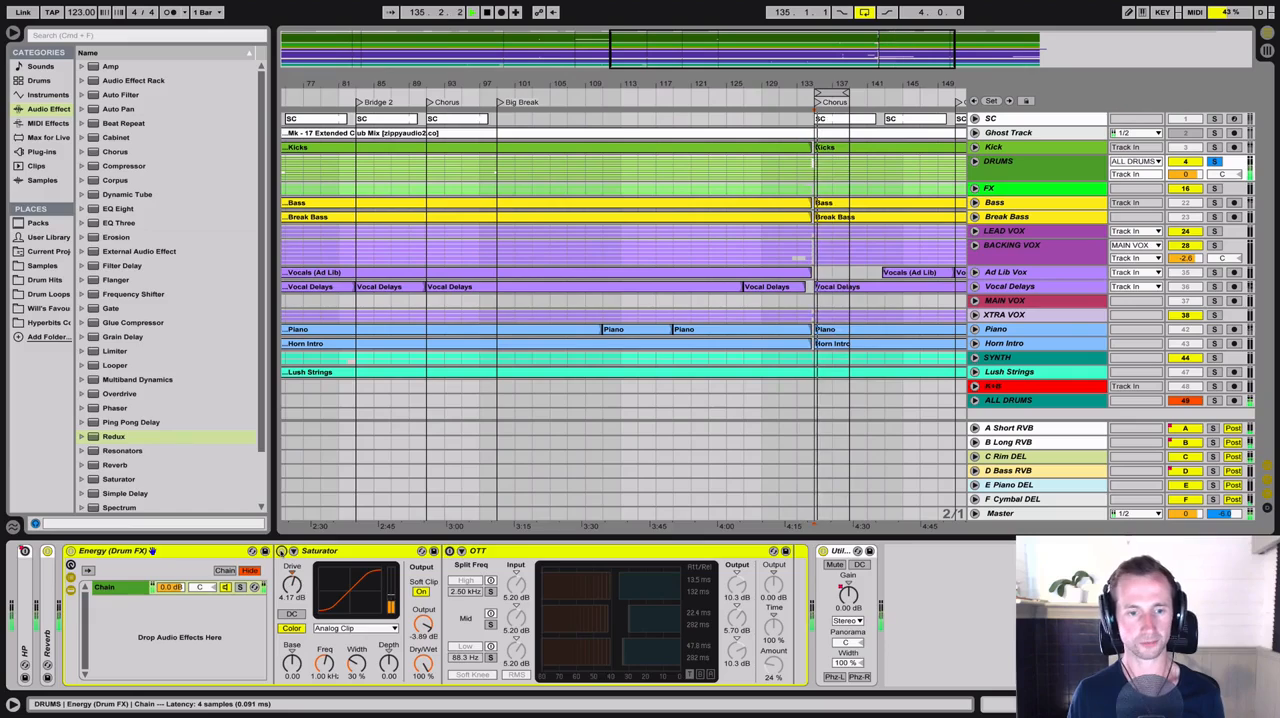
{"action": "left_click", "coordinate": [281, 551]}
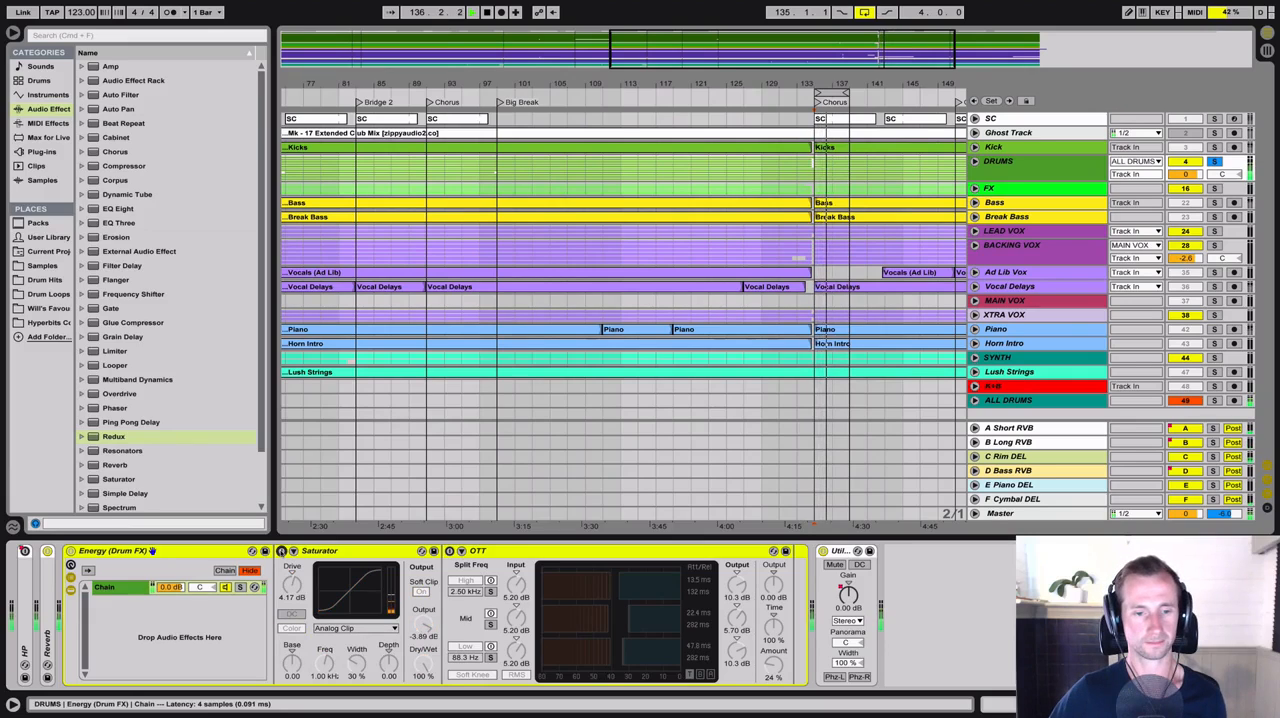
{"action": "left_click", "coordinate": [281, 551]}
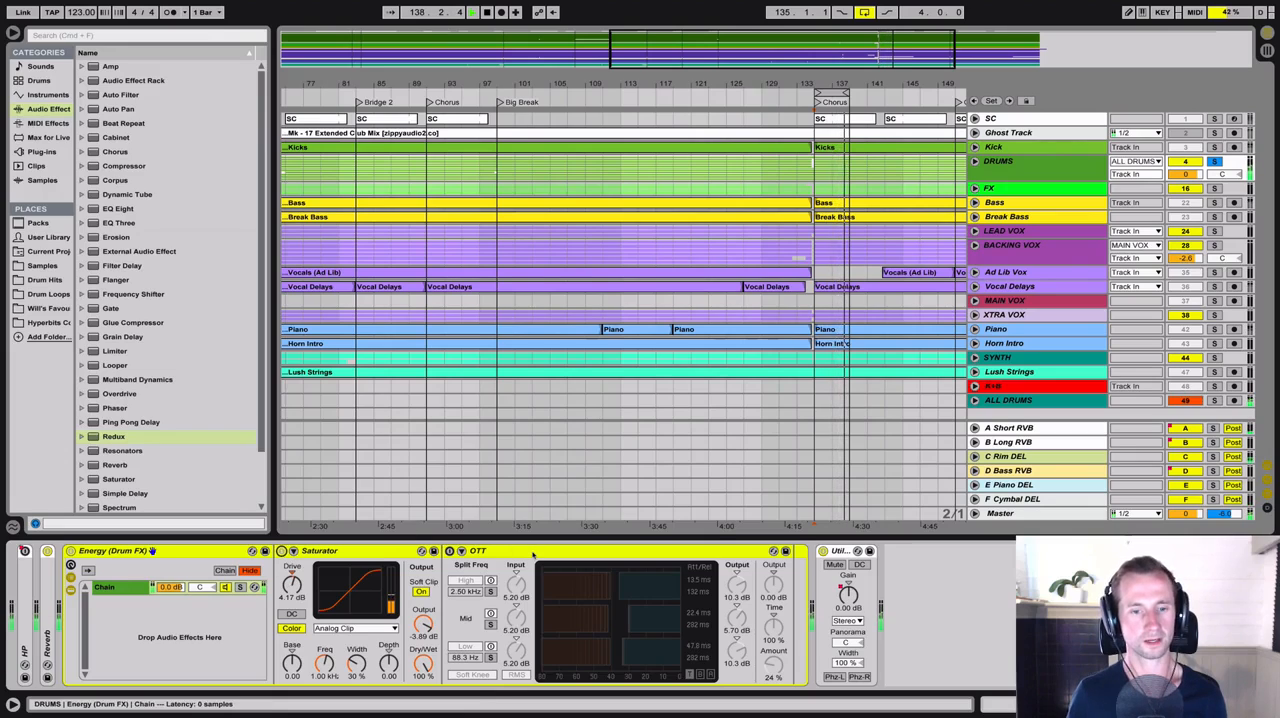
Enable OTT in the drum rack and compare its Amount at 2.0 % and 24 % during playback, leaving it at 24 %
{"action": "left_click", "coordinate": [492, 551]}
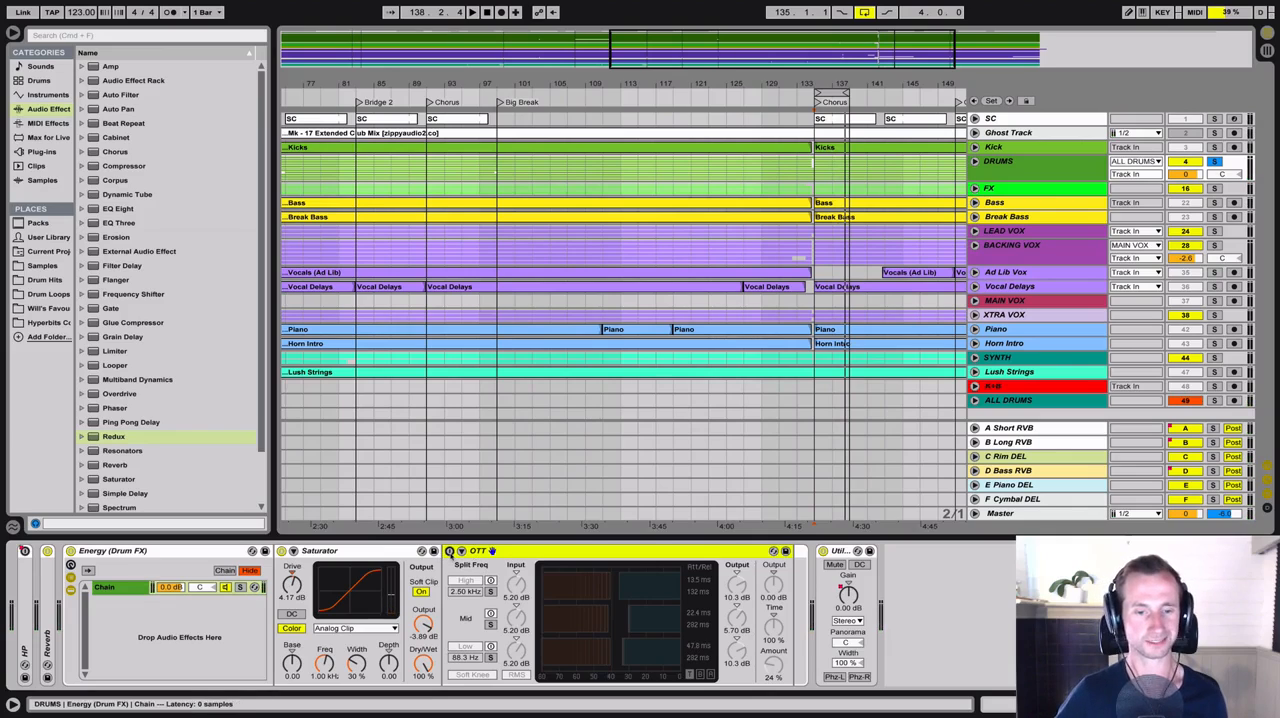
{"action": "left_click", "coordinate": [450, 551]}
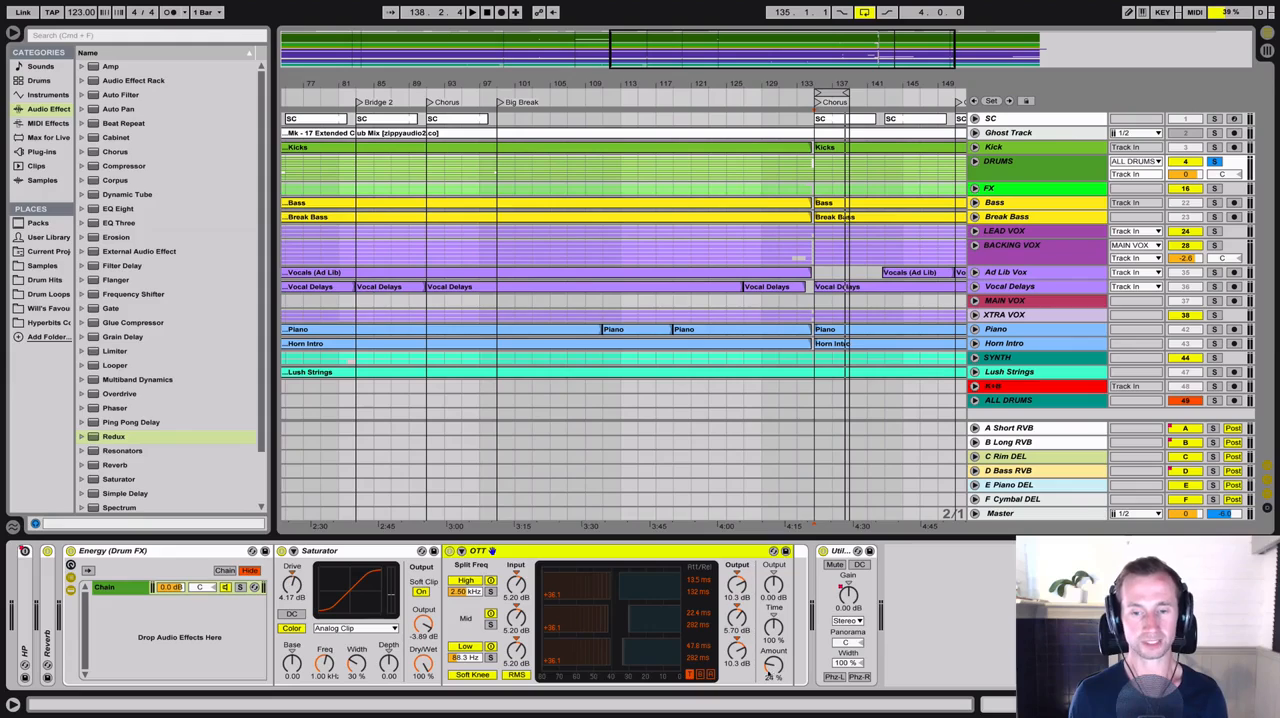
{"action": "left_click", "coordinate": [768, 674]}
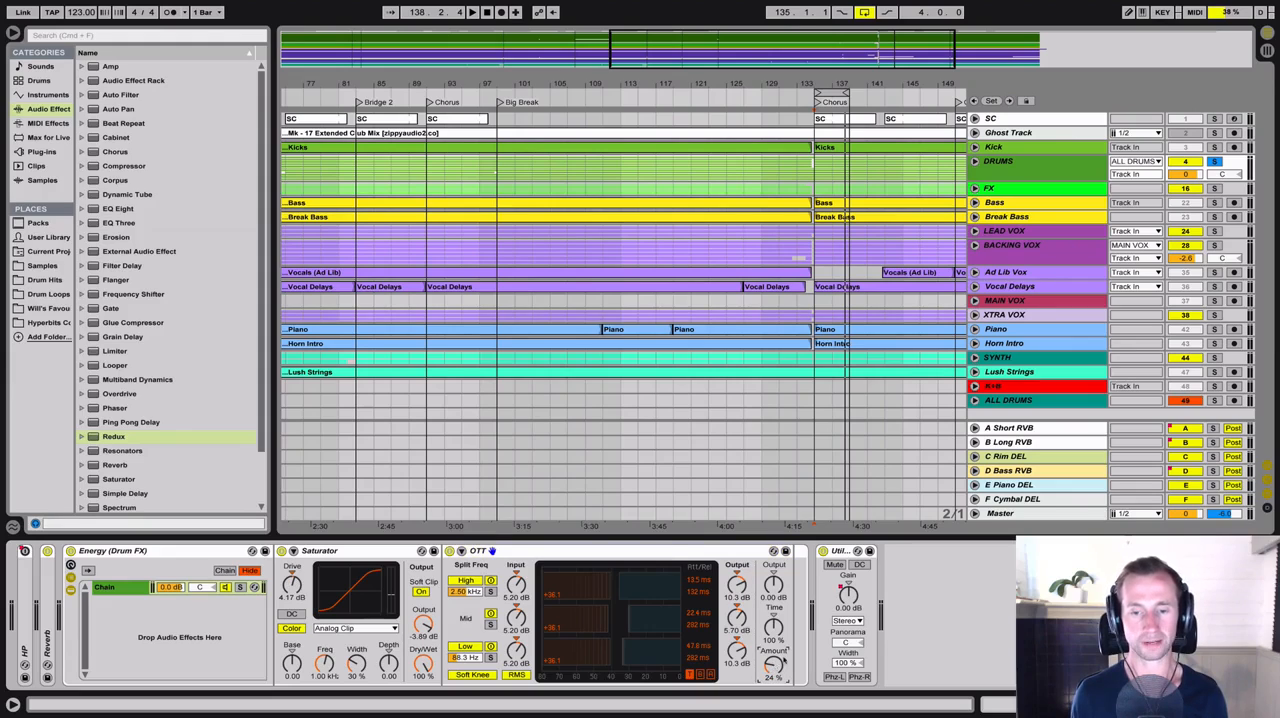
{"action": "left_click_drag", "start_coordinate": [772, 664], "coordinate": [772, 700]}
{"action": "key", "text": "space"}
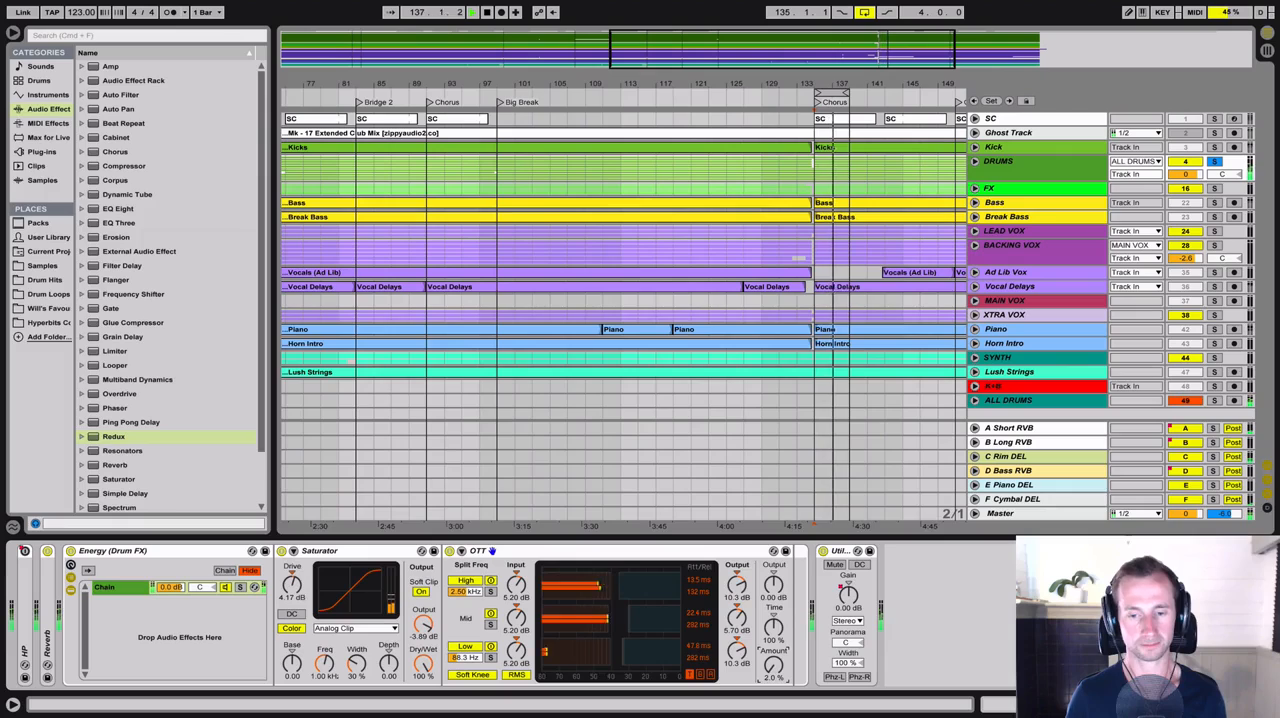
{"action": "left_click_drag", "start_coordinate": [773, 664], "coordinate": [773, 646]}
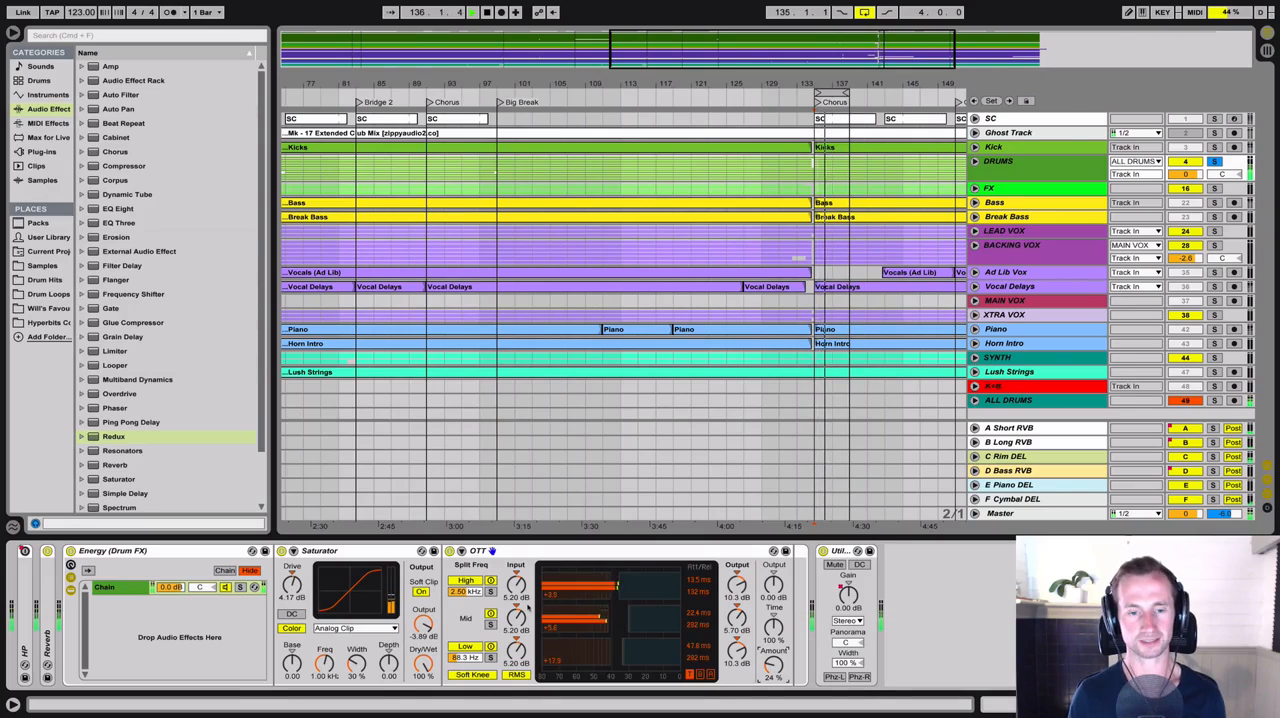
Compare the drums with and without OTT, and with and without the whole Energy (Drum FX) rack, leaving both active
{"action": "left_click", "coordinate": [449, 551]}
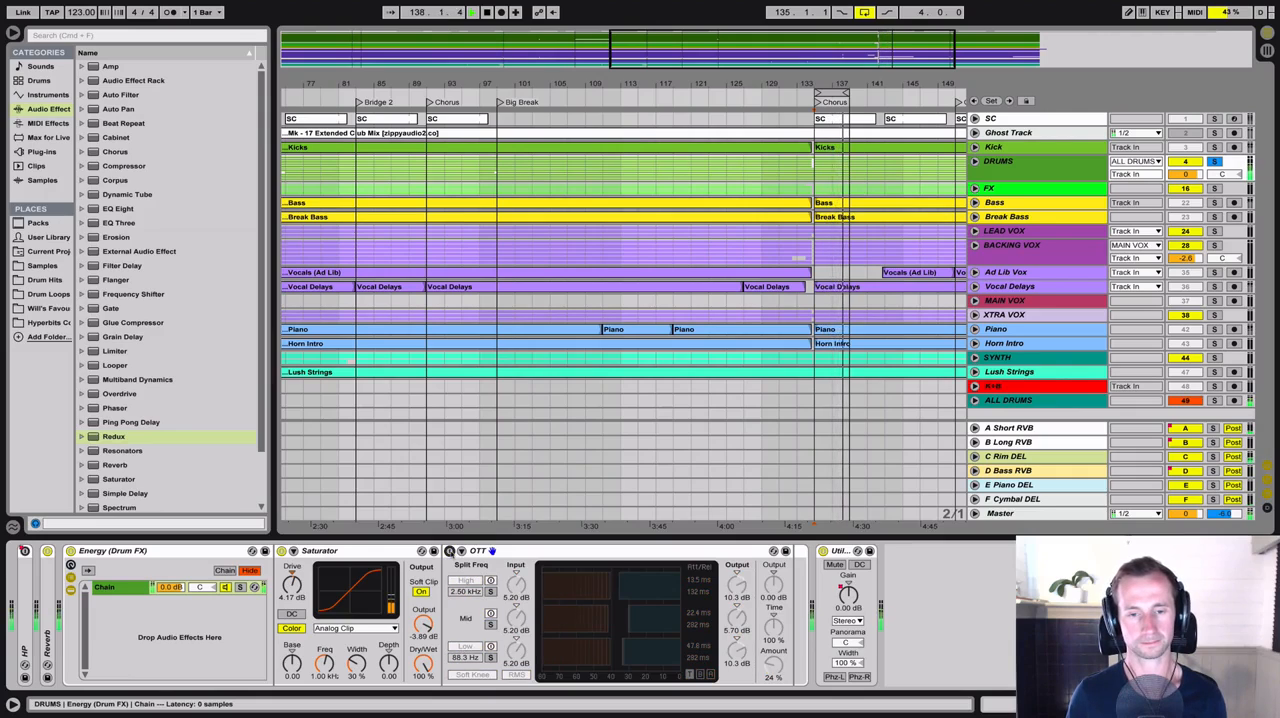
{"action": "left_click", "coordinate": [449, 551]}
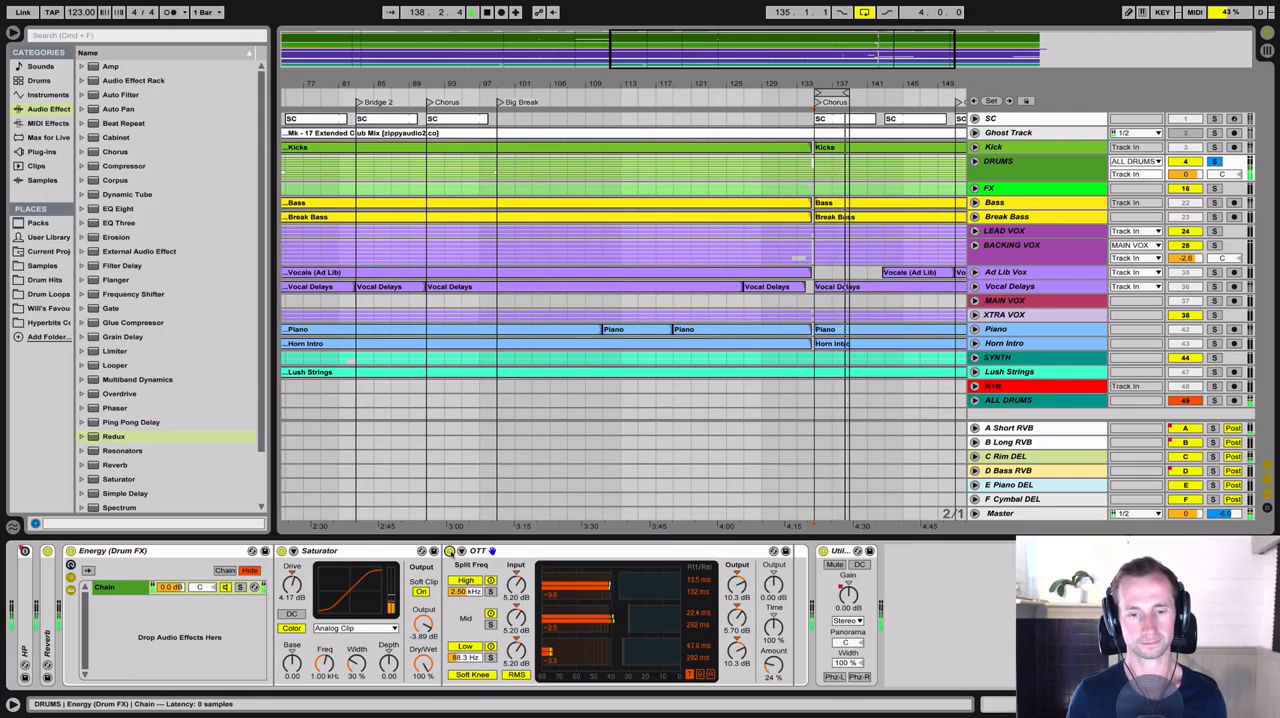
{"action": "left_click", "coordinate": [71, 551]}
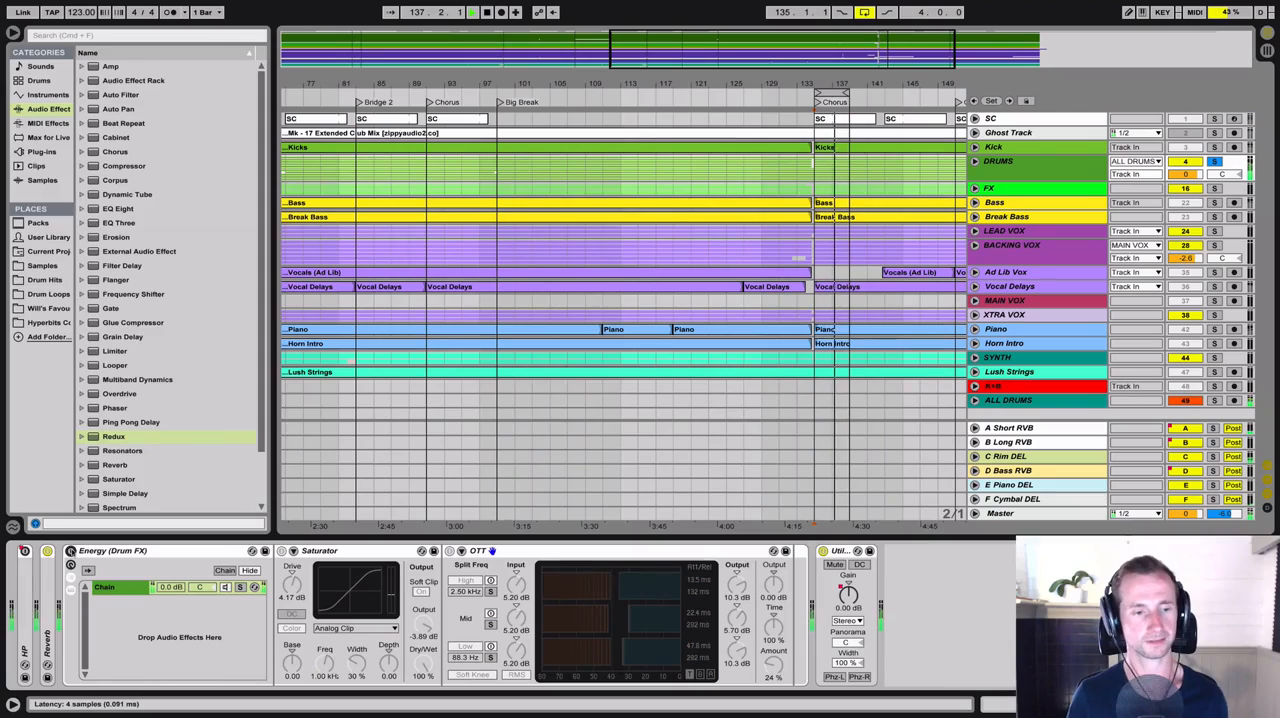
{"action": "left_click", "coordinate": [71, 551]}
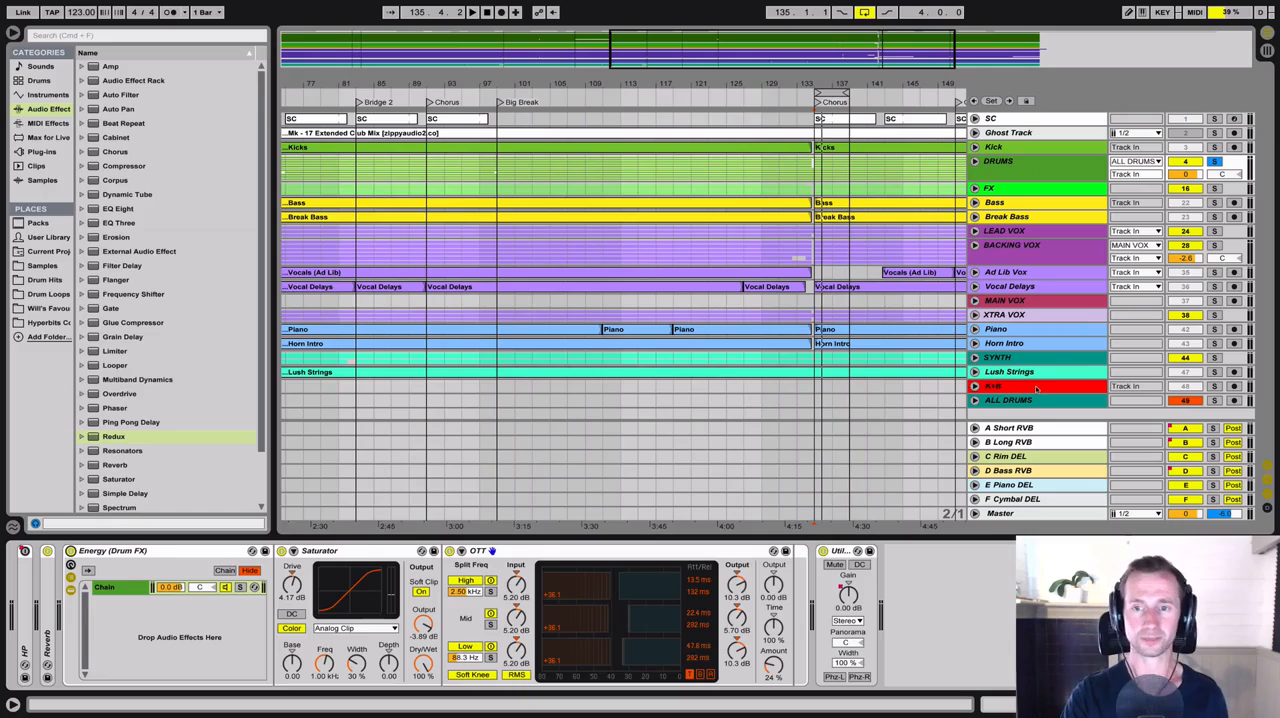
Unfold and solo the K+B bus track, and listen to the kick and bass with its effects bypassed
{"action": "left_click", "coordinate": [1035, 388]}
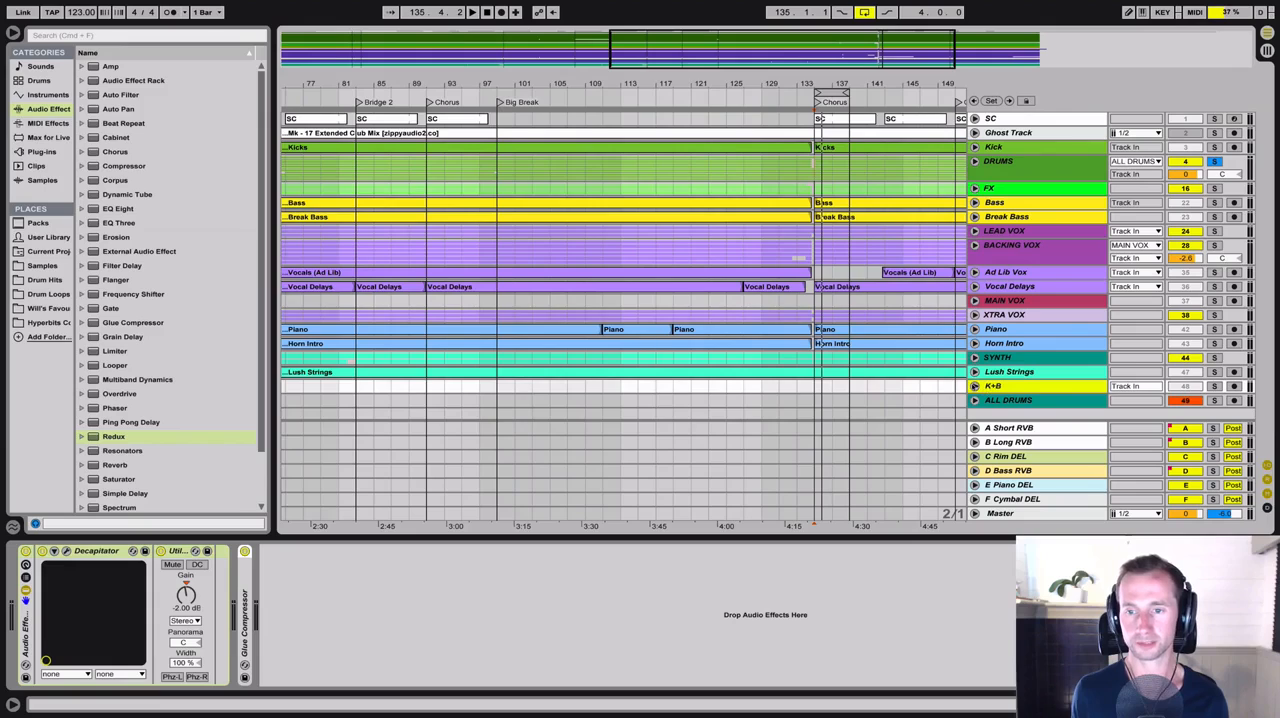
{"action": "left_click", "coordinate": [975, 386]}
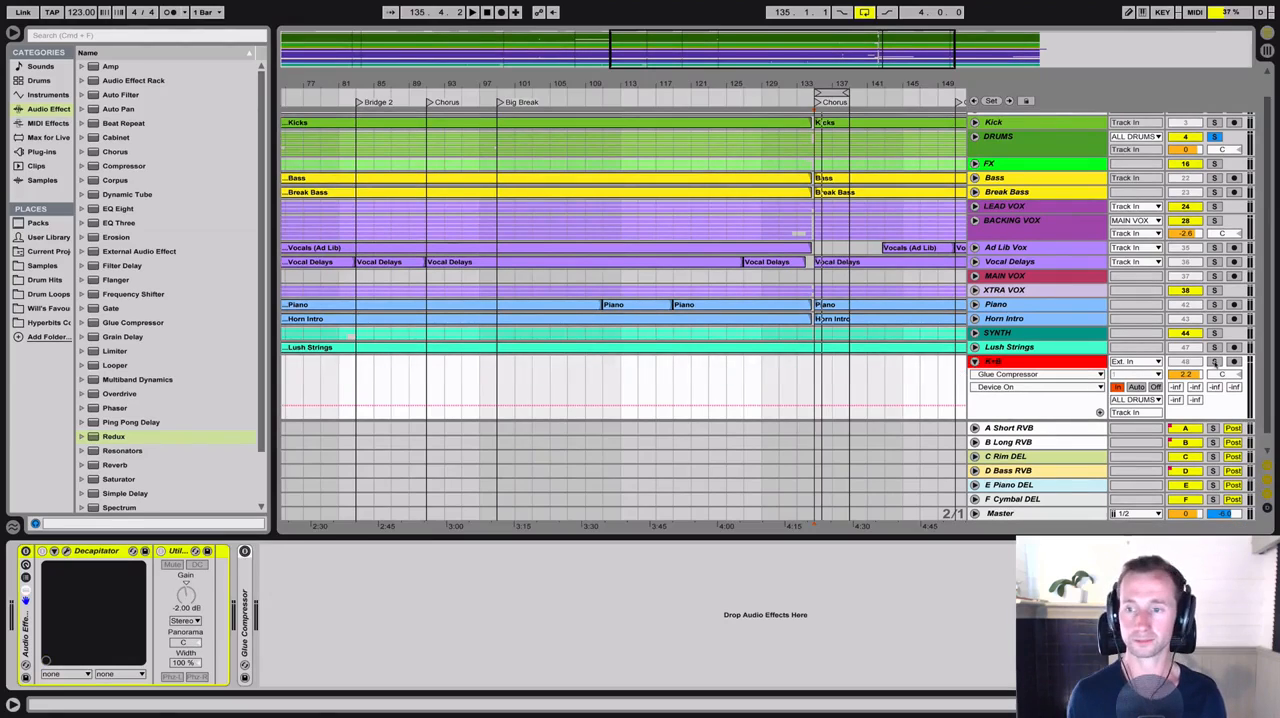
{"action": "left_click", "coordinate": [1214, 362]}
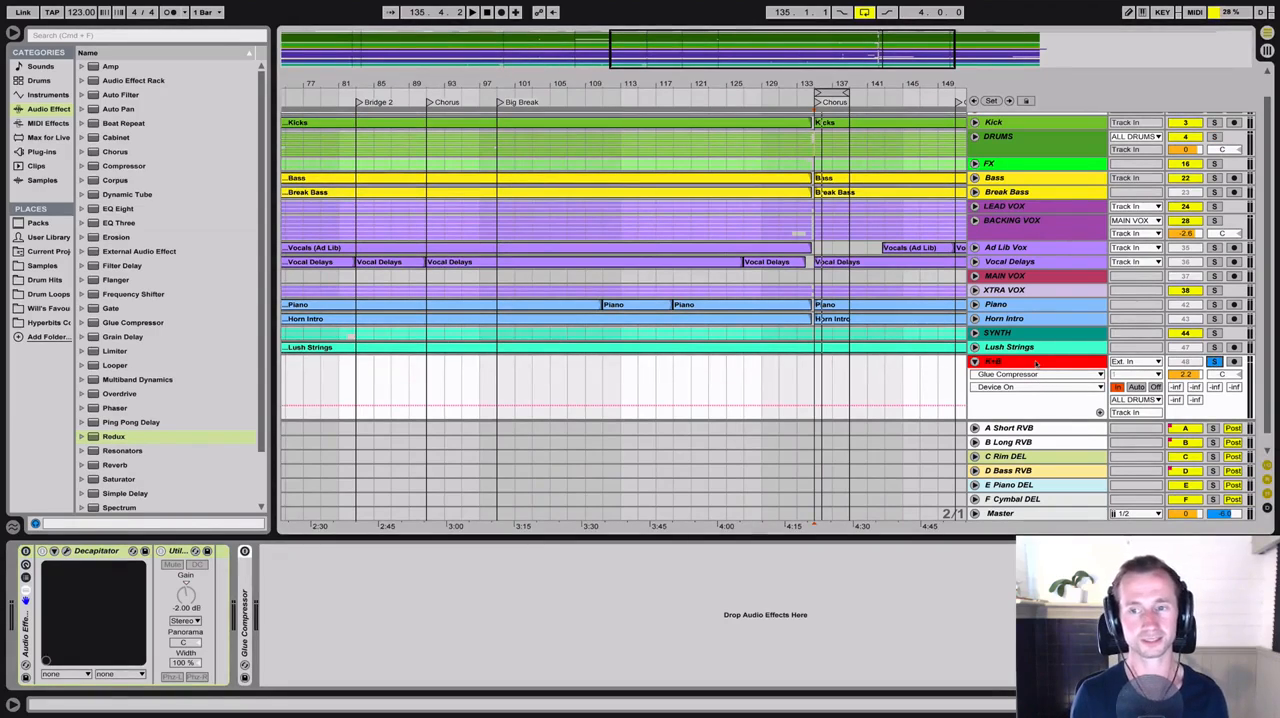
{"action": "left_click", "coordinate": [1036, 364]}
{"action": "key", "text": "space"}
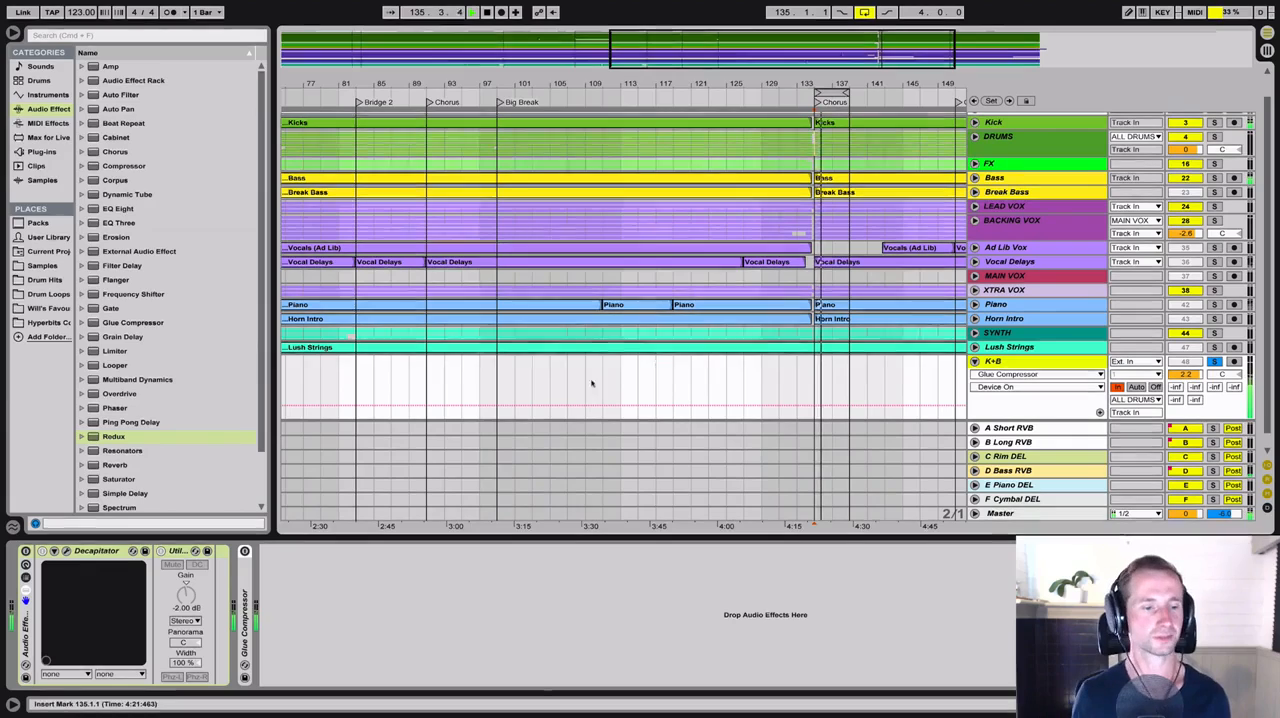
{"action": "key", "text": "space"}
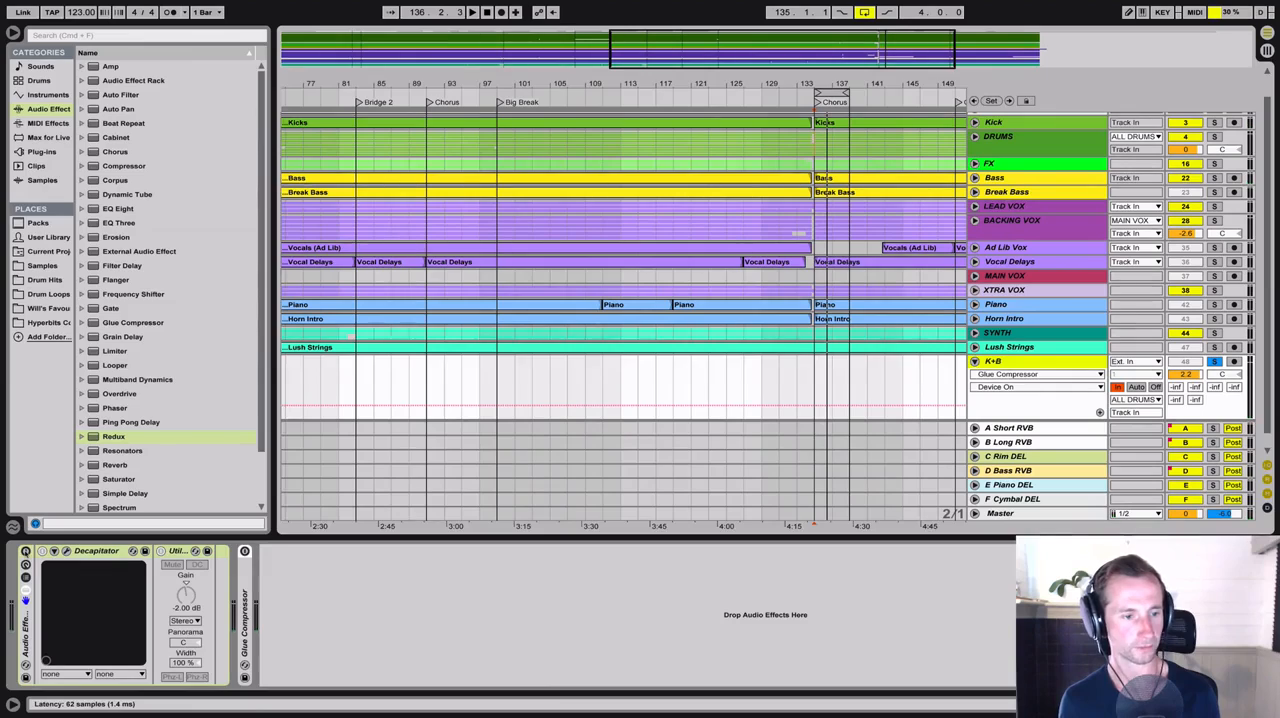
Enable the K+B audio effect rack and show Decapitator's interface, with both Utility and Decapitator bypassed
{"action": "left_click", "coordinate": [75, 562]}
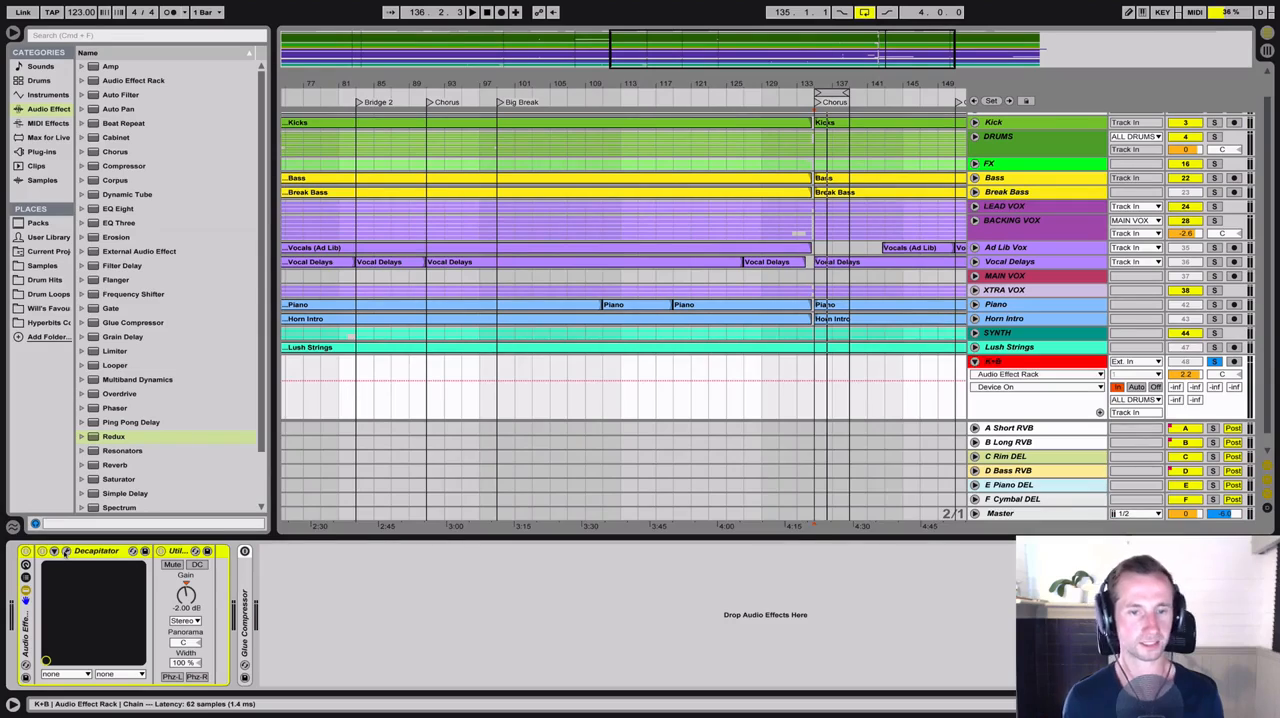
{"action": "left_click", "coordinate": [66, 551]}
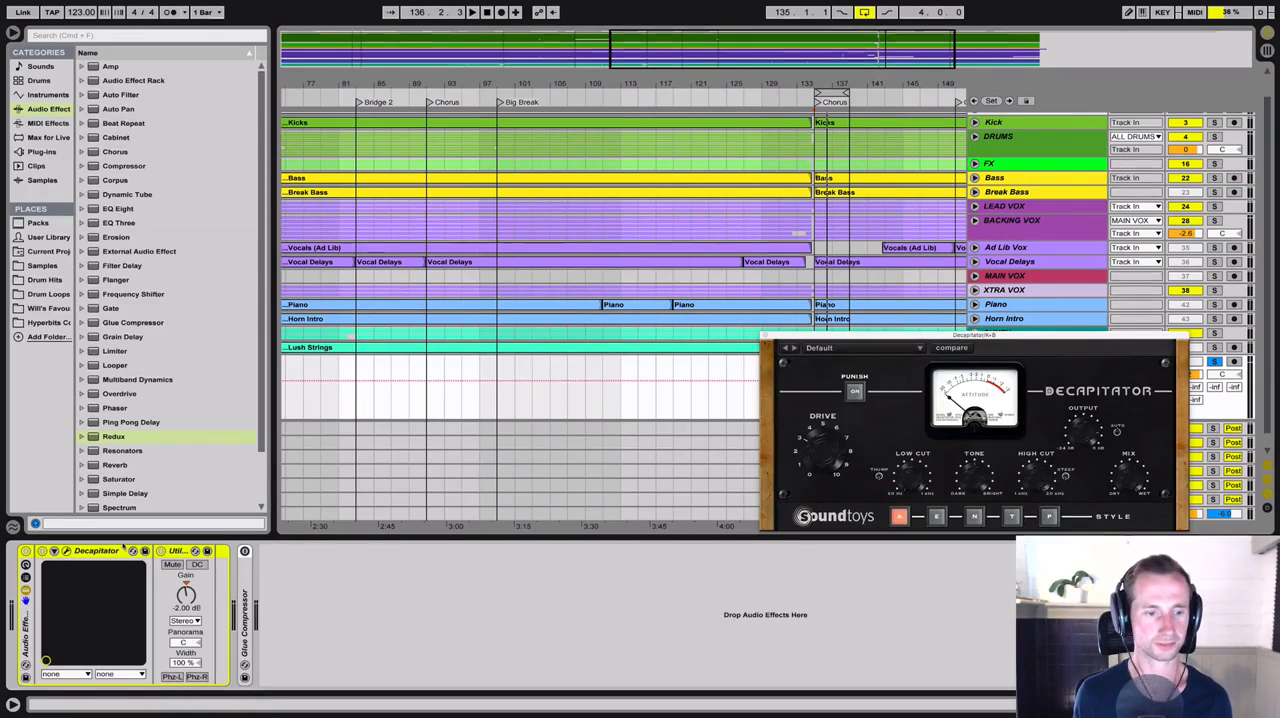
{"action": "left_click", "coordinate": [161, 551]}
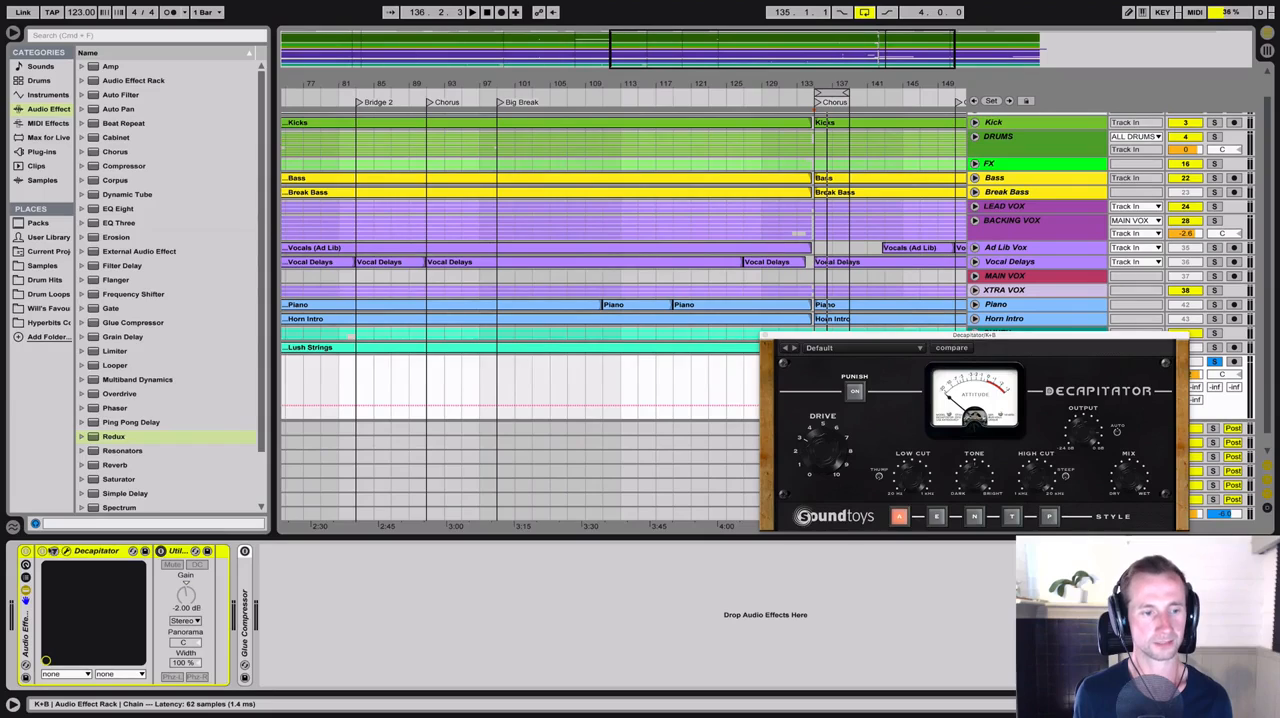
{"action": "left_click", "coordinate": [41, 551]}
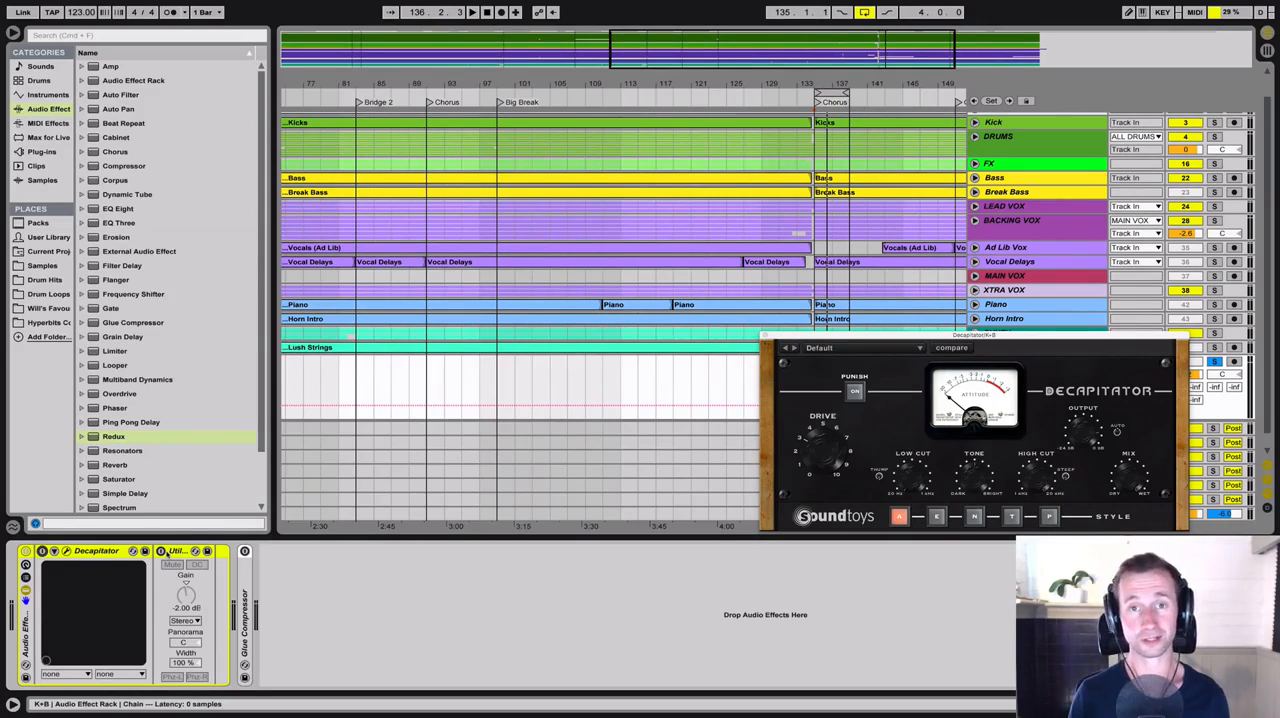
Re-enable Decapitator and Utility during playback, and compare the K+B bus with the whole rack off and on, leaving it on
{"action": "key", "text": "space"}
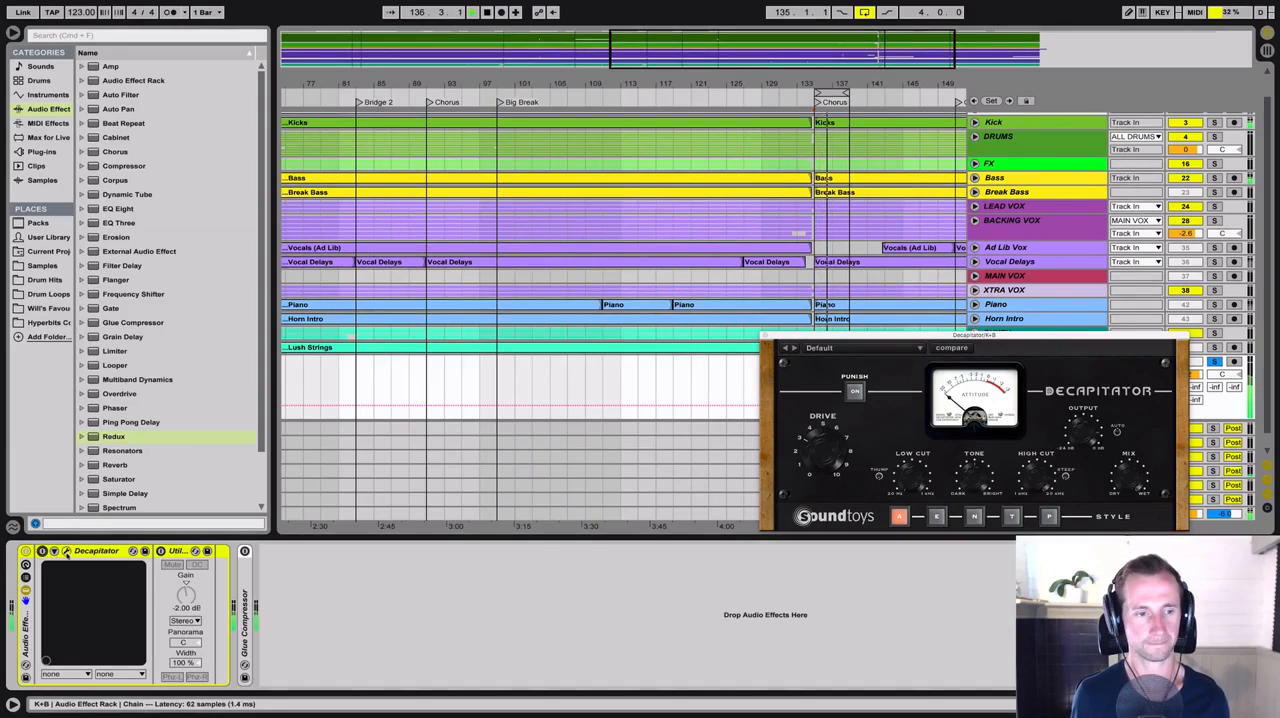
{"action": "left_click", "coordinate": [41, 551]}
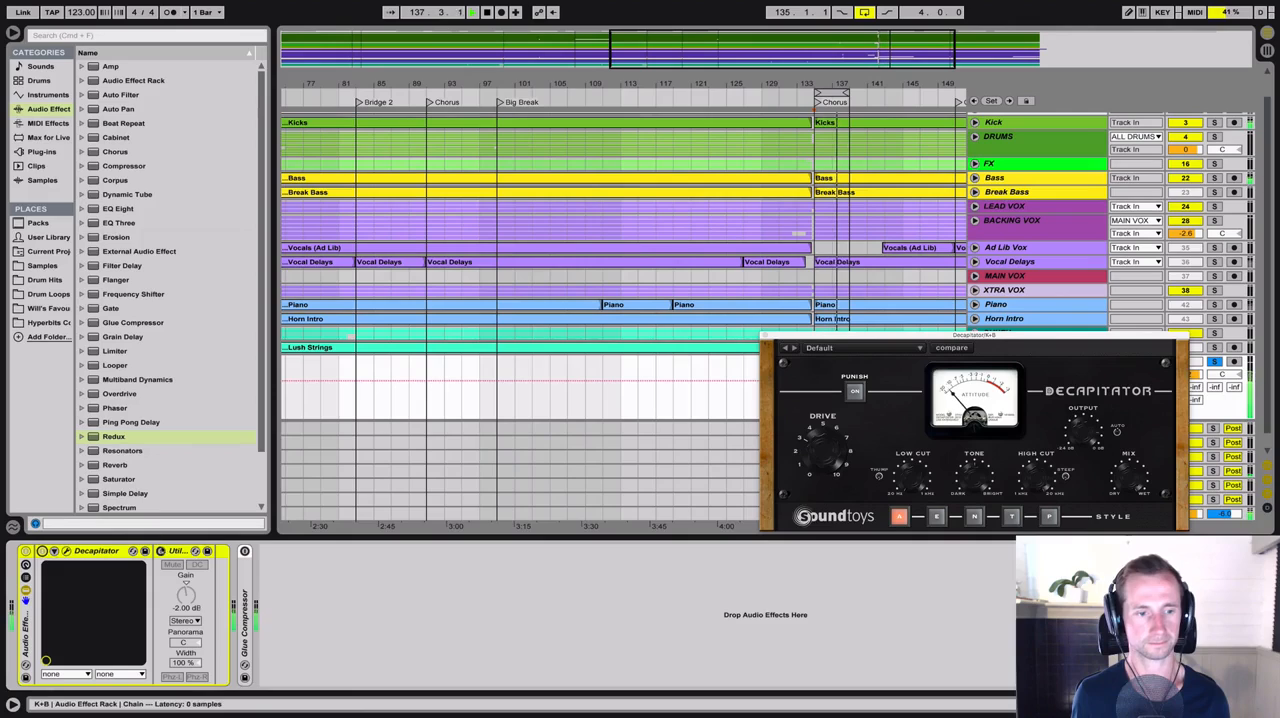
{"action": "left_click", "coordinate": [161, 551]}
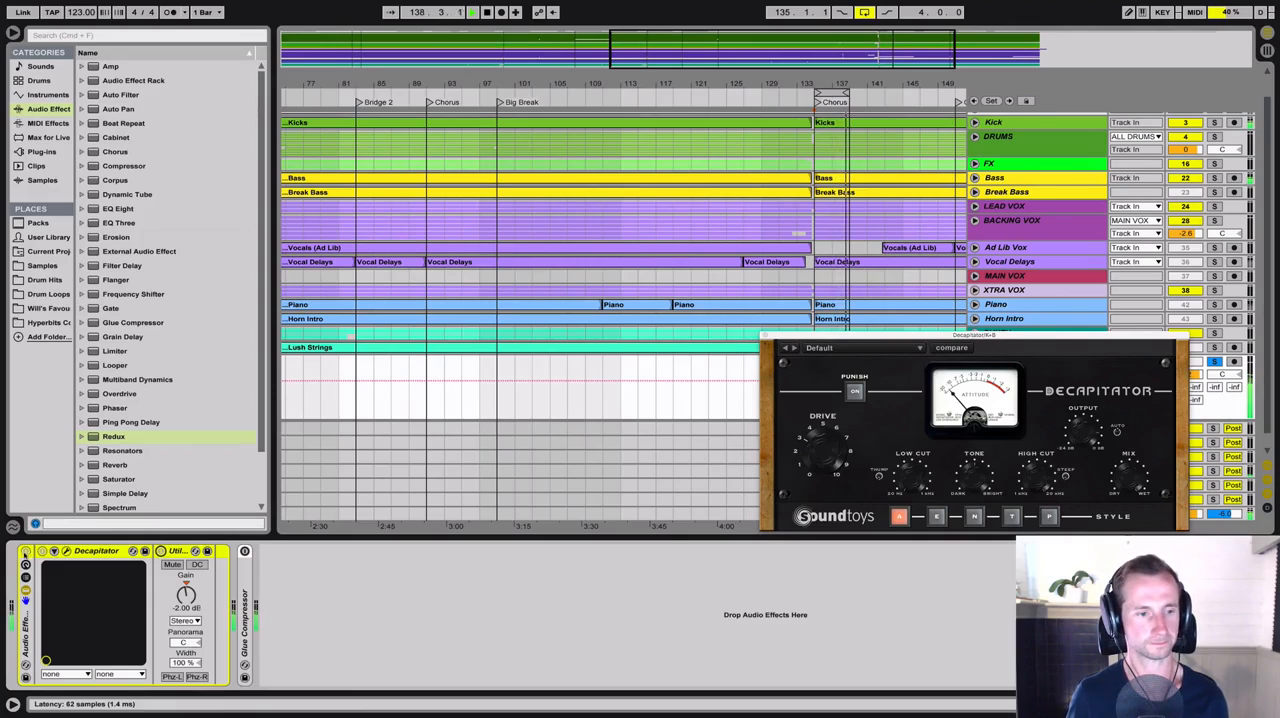
{"action": "left_click", "coordinate": [26, 551]}
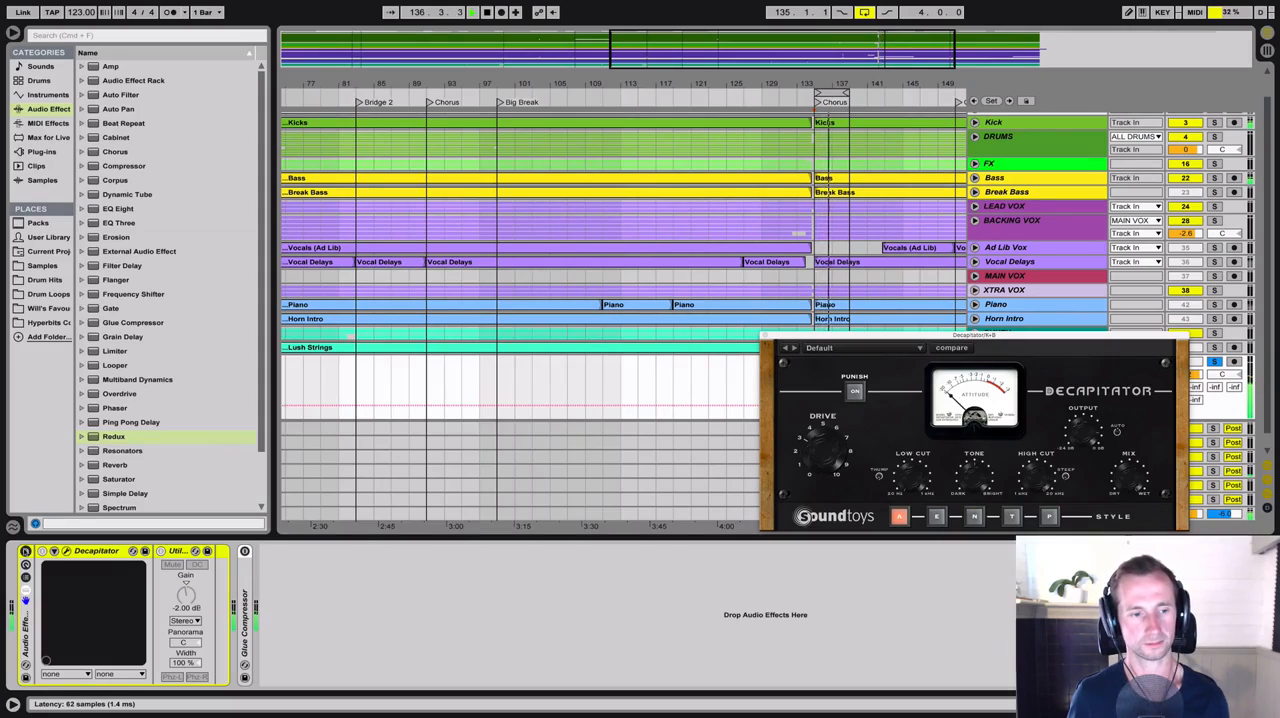
{"action": "left_click", "coordinate": [26, 551]}
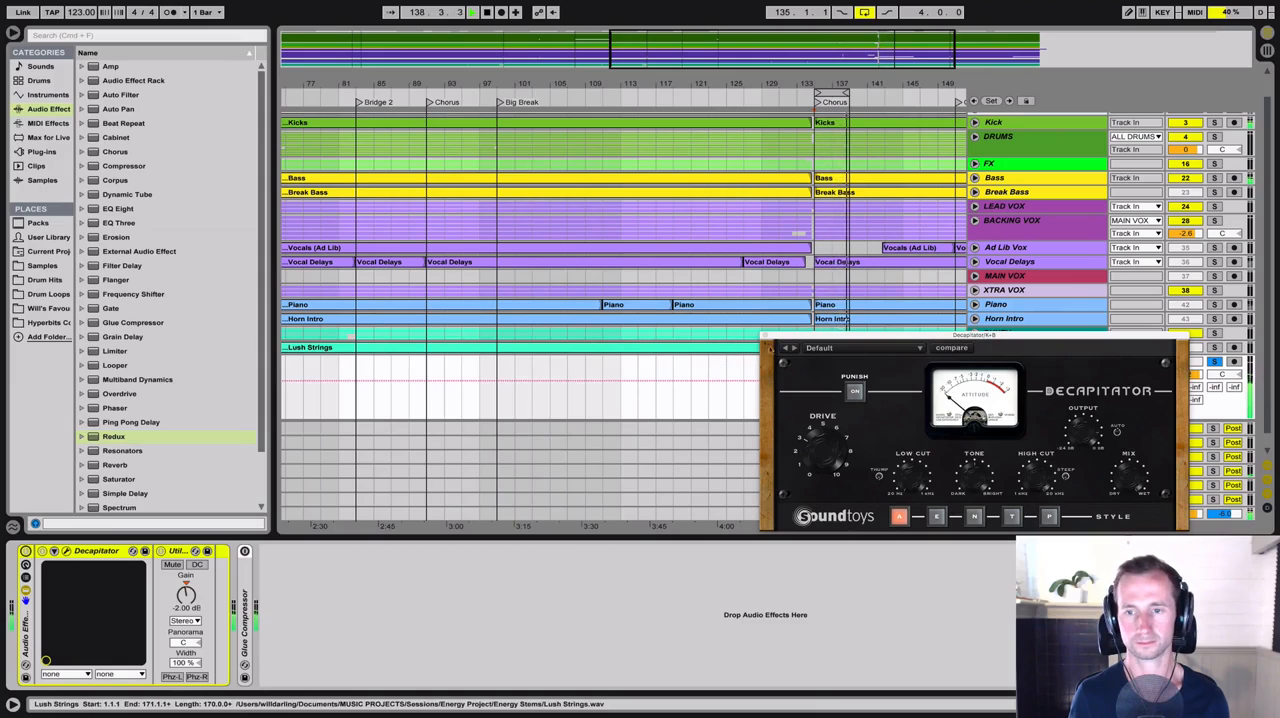
{"action": "key", "text": "space"}
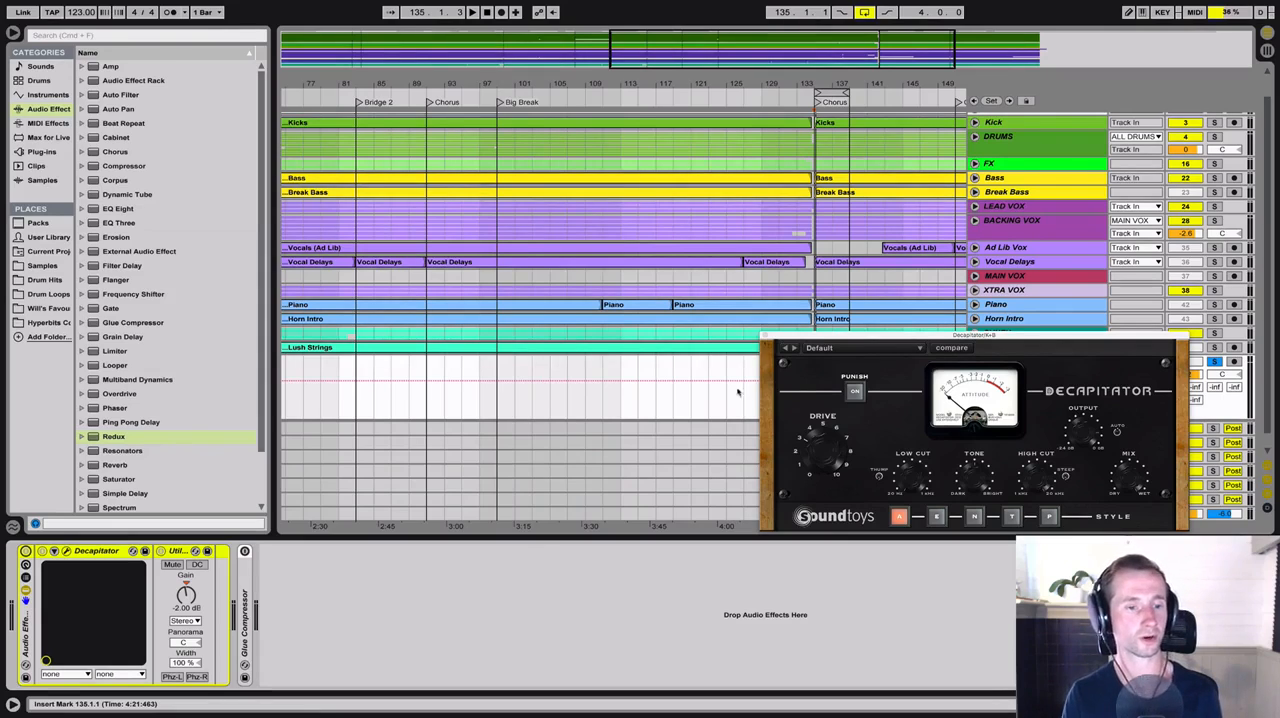
Unfold and enable the Glue Compressor on the K+B bus, and compare it bypassed and active during playback, leaving it on
{"action": "double_click", "coordinate": [244, 610]}
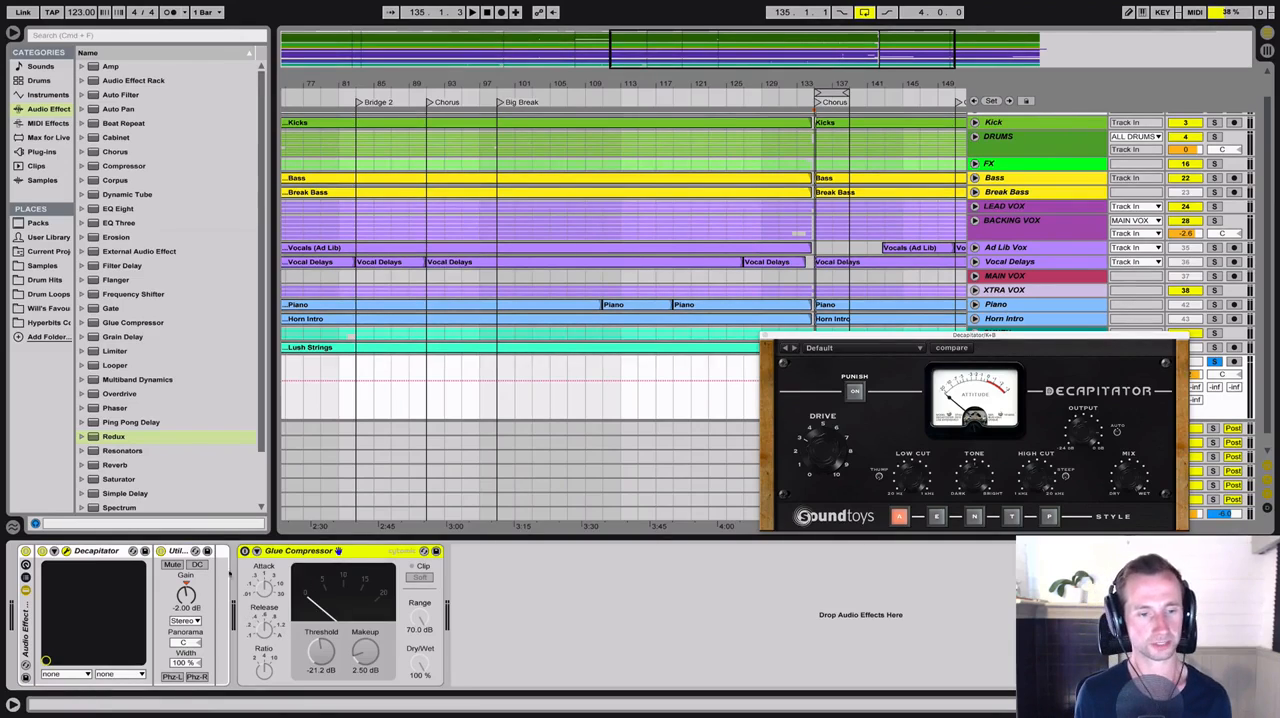
{"action": "left_click", "coordinate": [245, 552]}
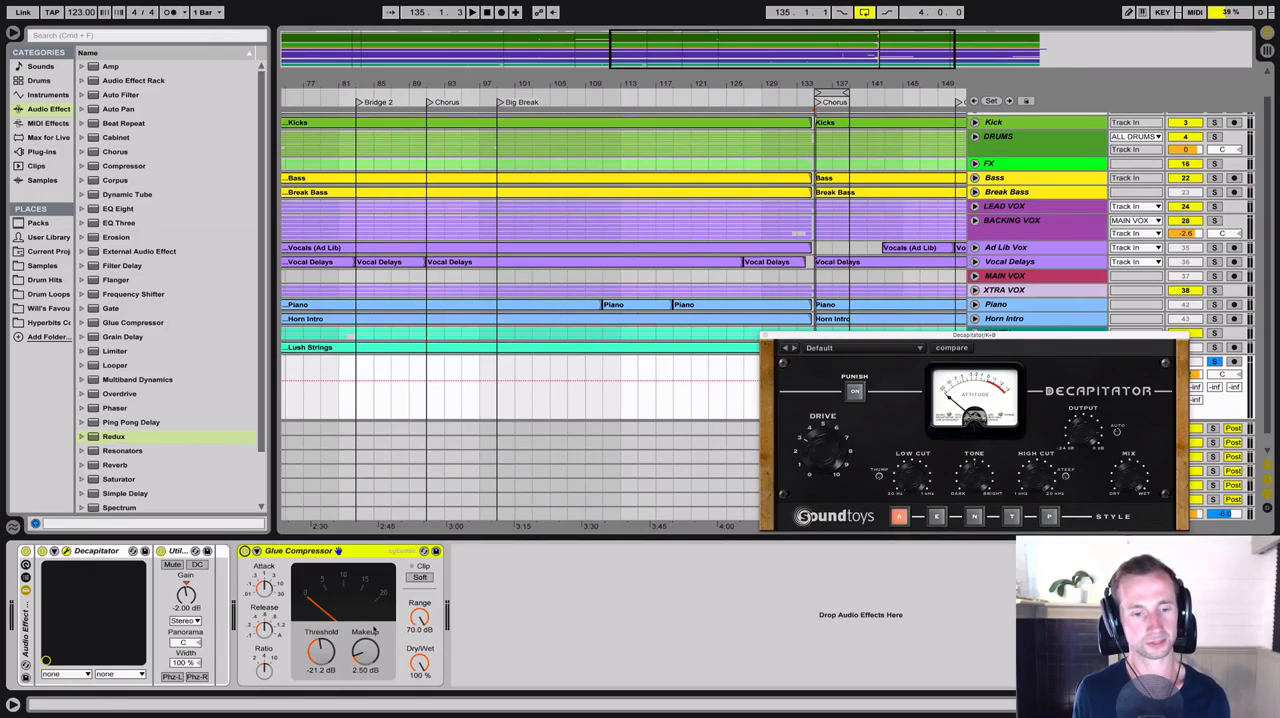
{"action": "key", "text": "space"}
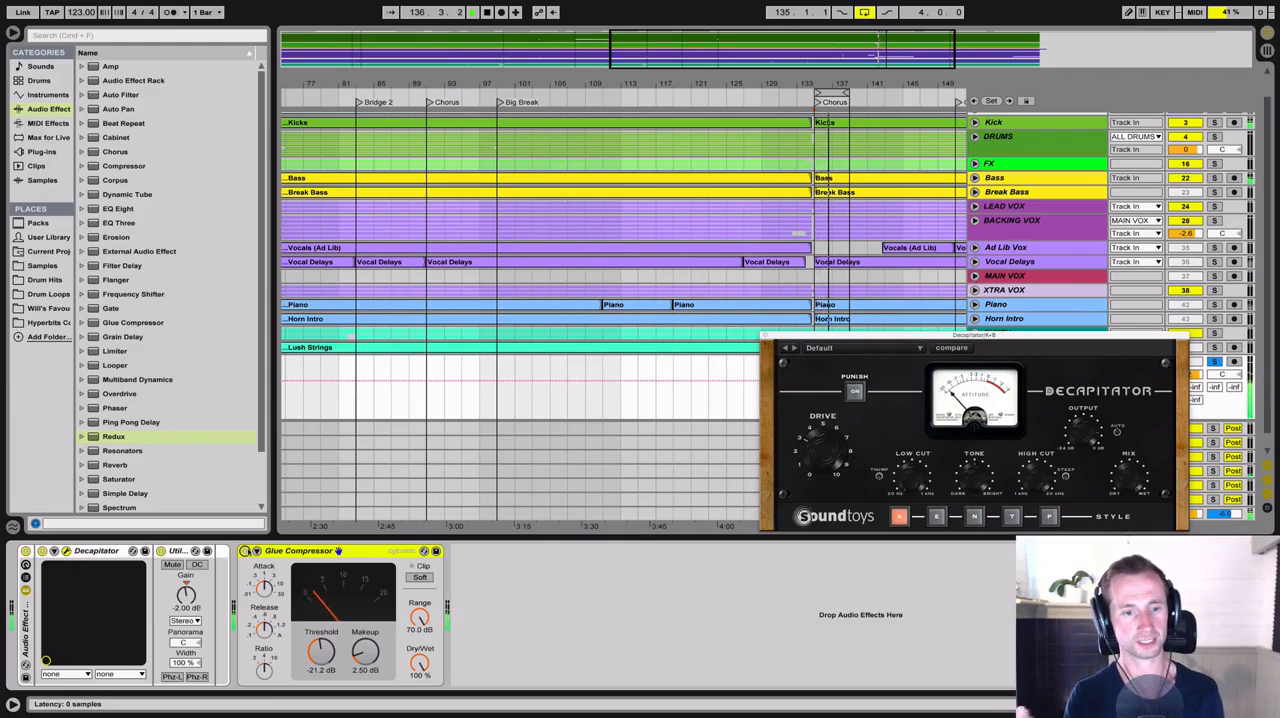
{"action": "left_click", "coordinate": [245, 551]}
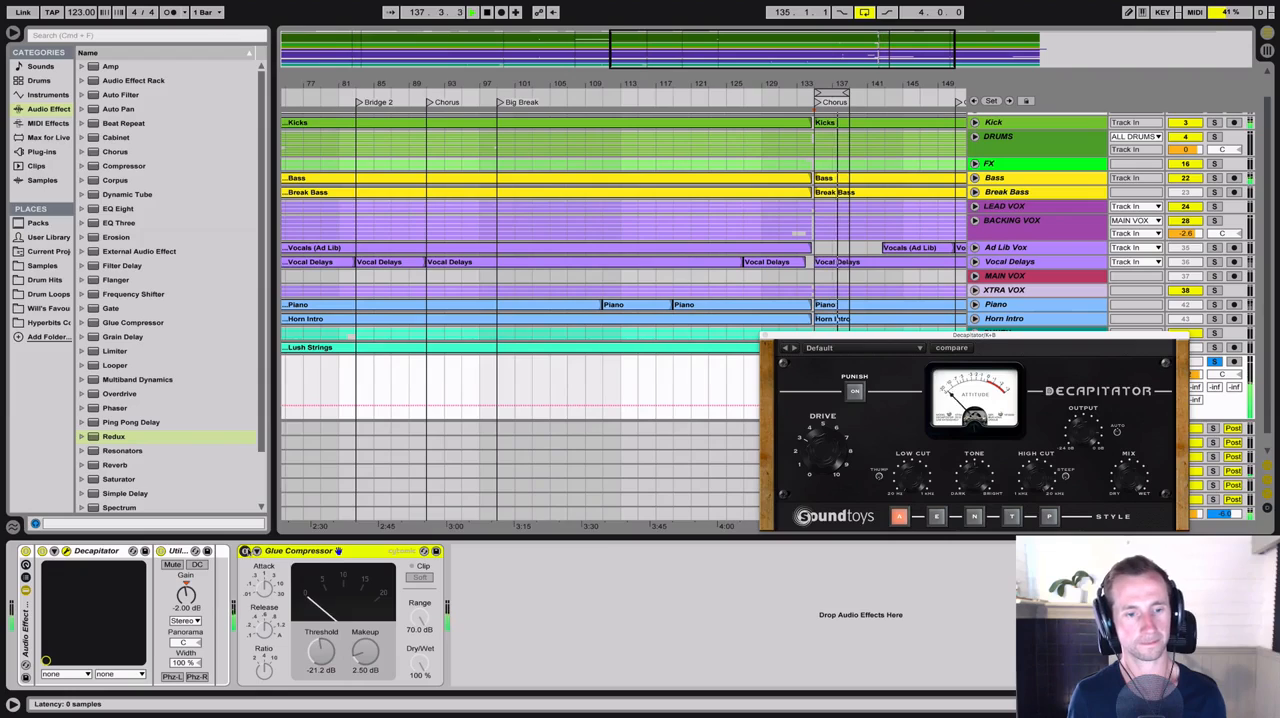
{"action": "left_click", "coordinate": [245, 551]}
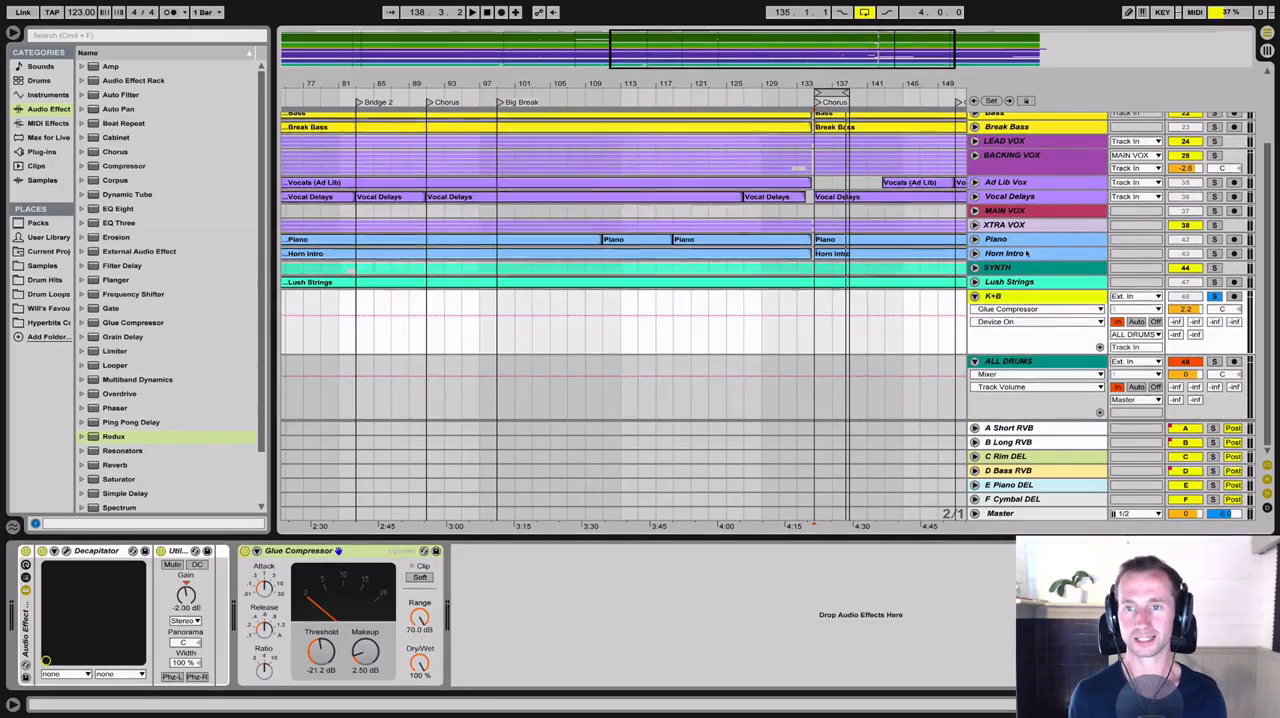
Unfold and solo the ALL DRUMS bus track, and listen to the drums, kick and bass together
{"action": "scroll", "coordinate": [1020, 157], "scroll_direction": "up", "scroll_amount": 3}
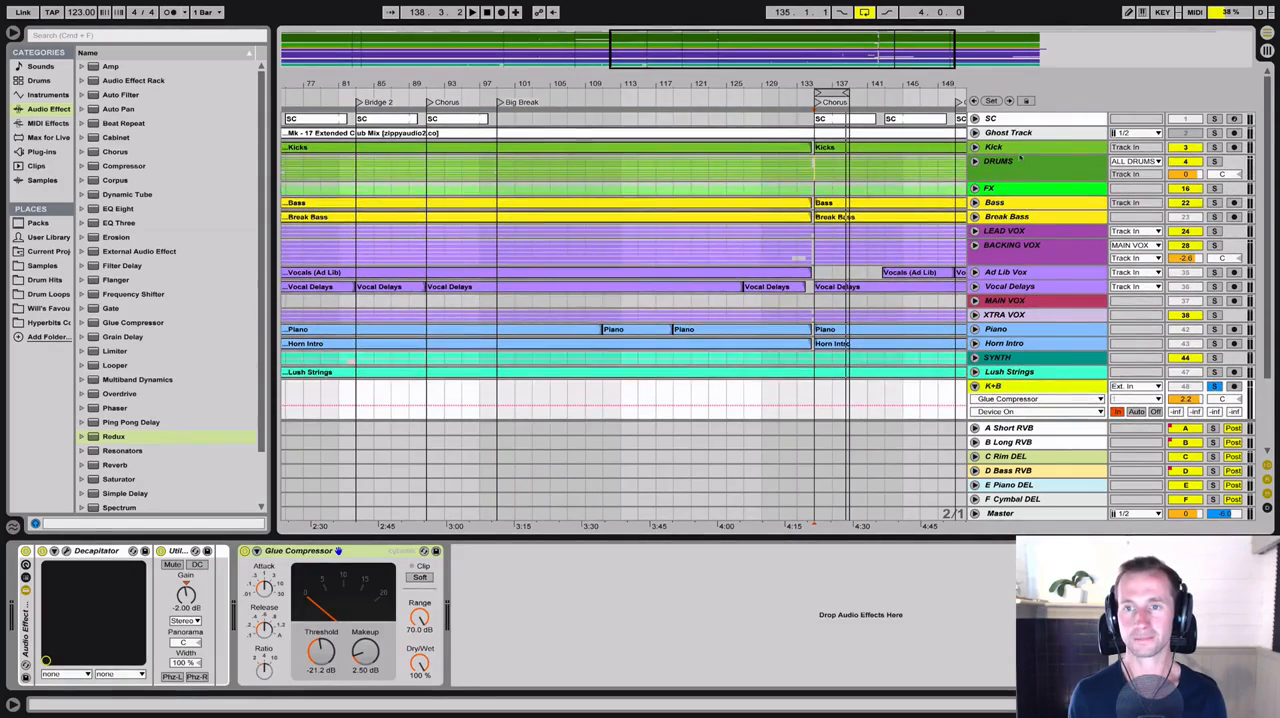
{"action": "scroll", "coordinate": [1020, 157], "scroll_direction": "down", "scroll_amount": 4}
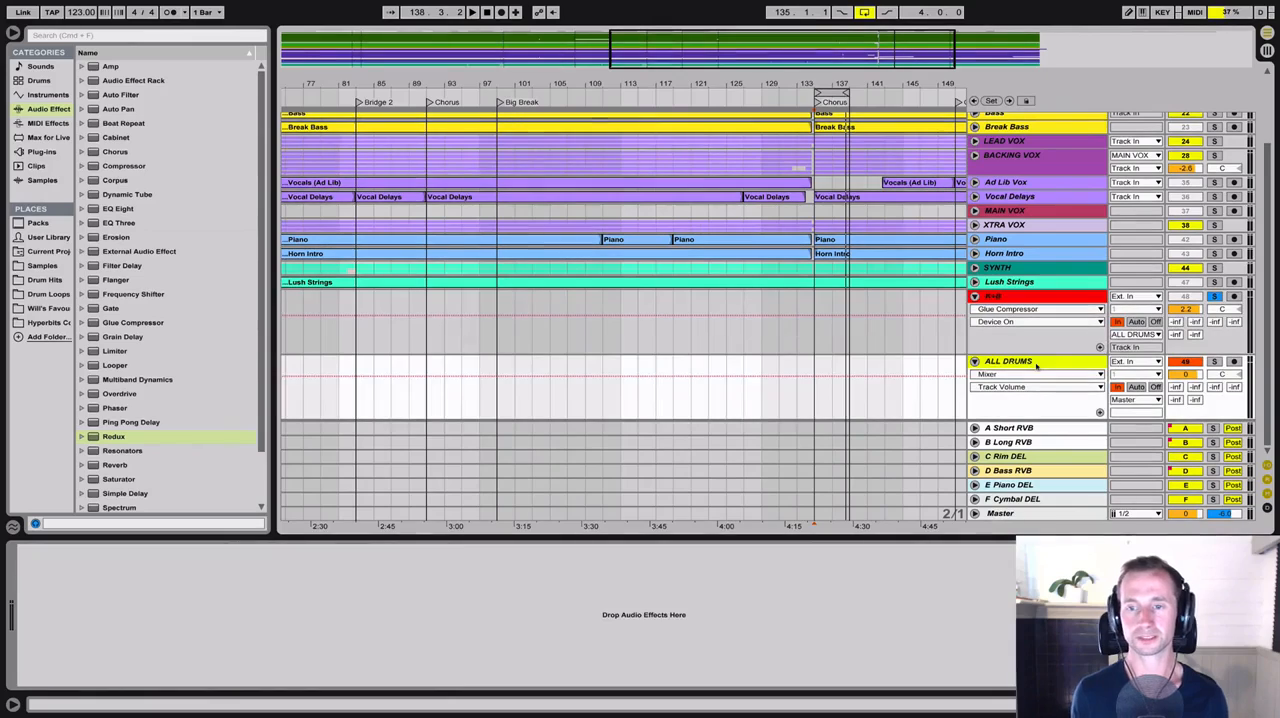
{"action": "left_click", "coordinate": [1213, 361]}
{"action": "key", "text": "space"}
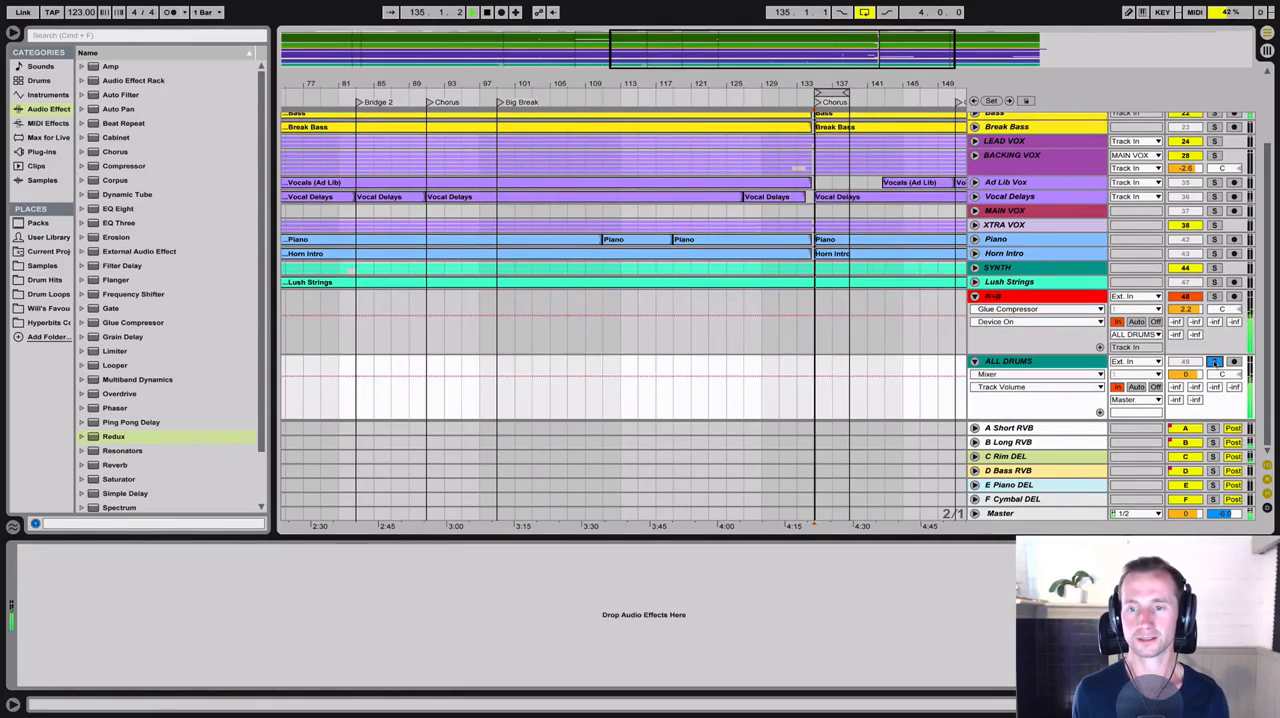
{"action": "left_click", "coordinate": [1035, 363]}
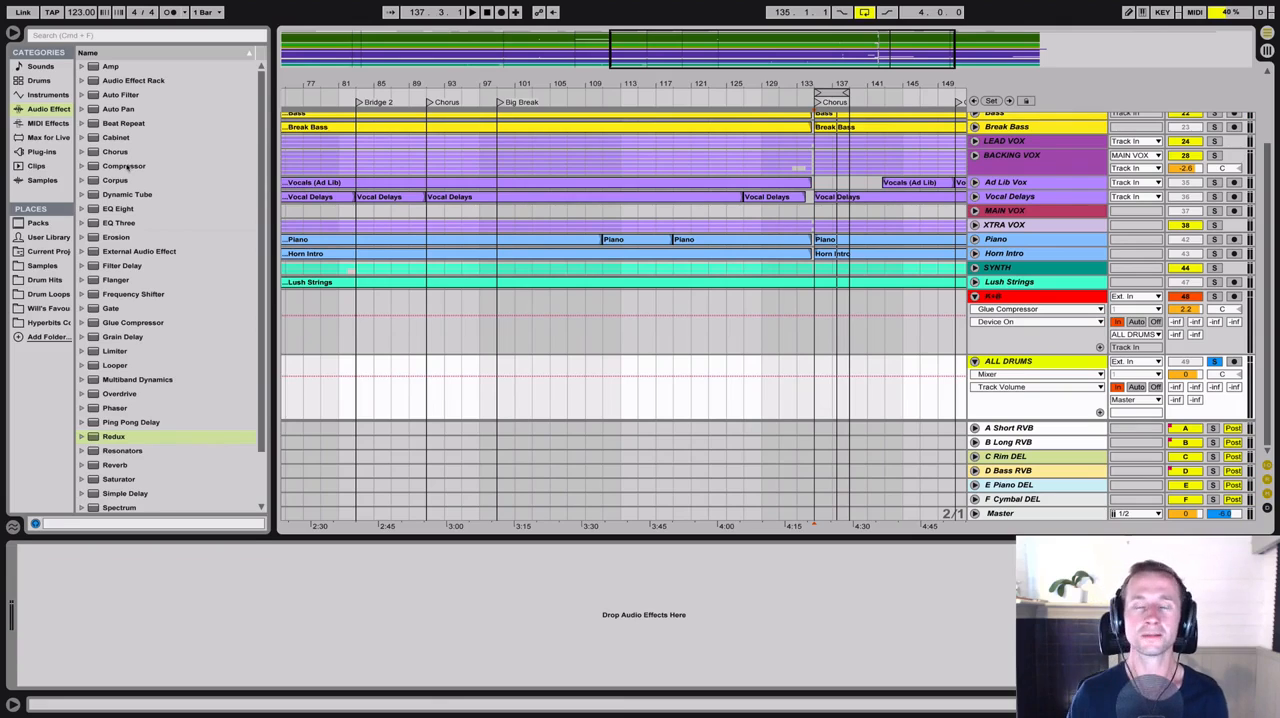
{"action": "left_click", "coordinate": [125, 166]}
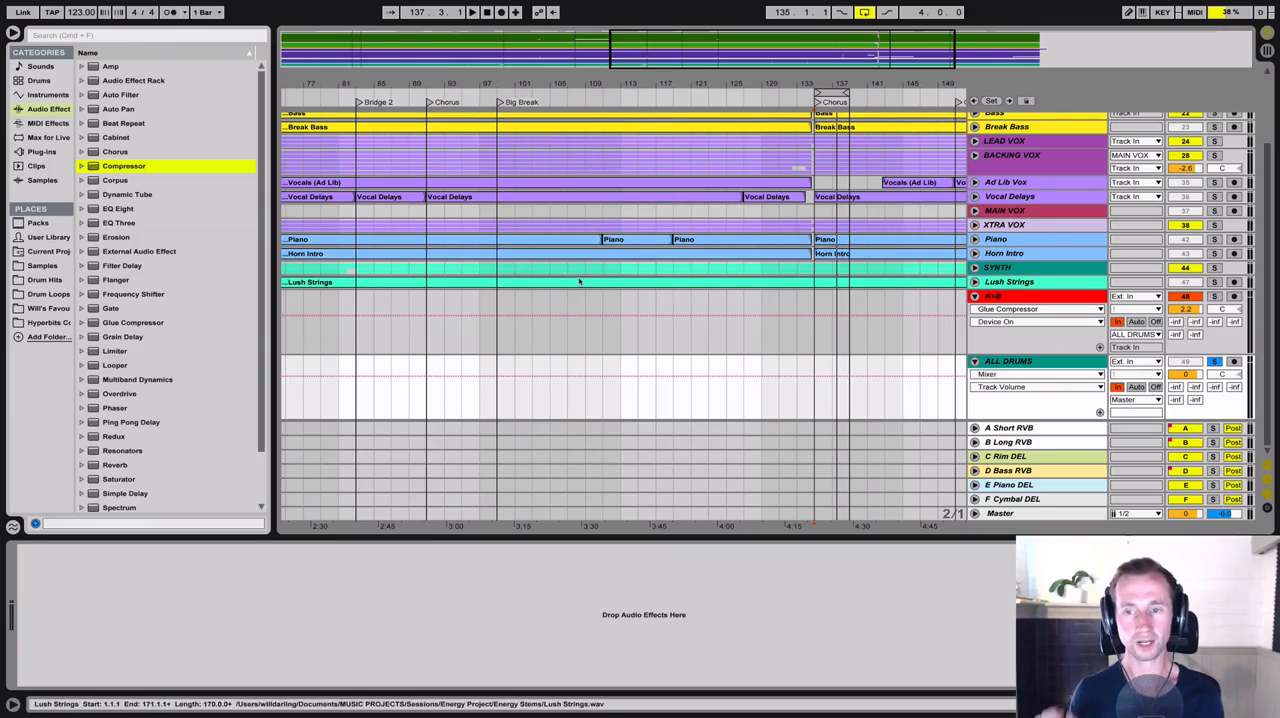
{"action": "key", "text": "space"}
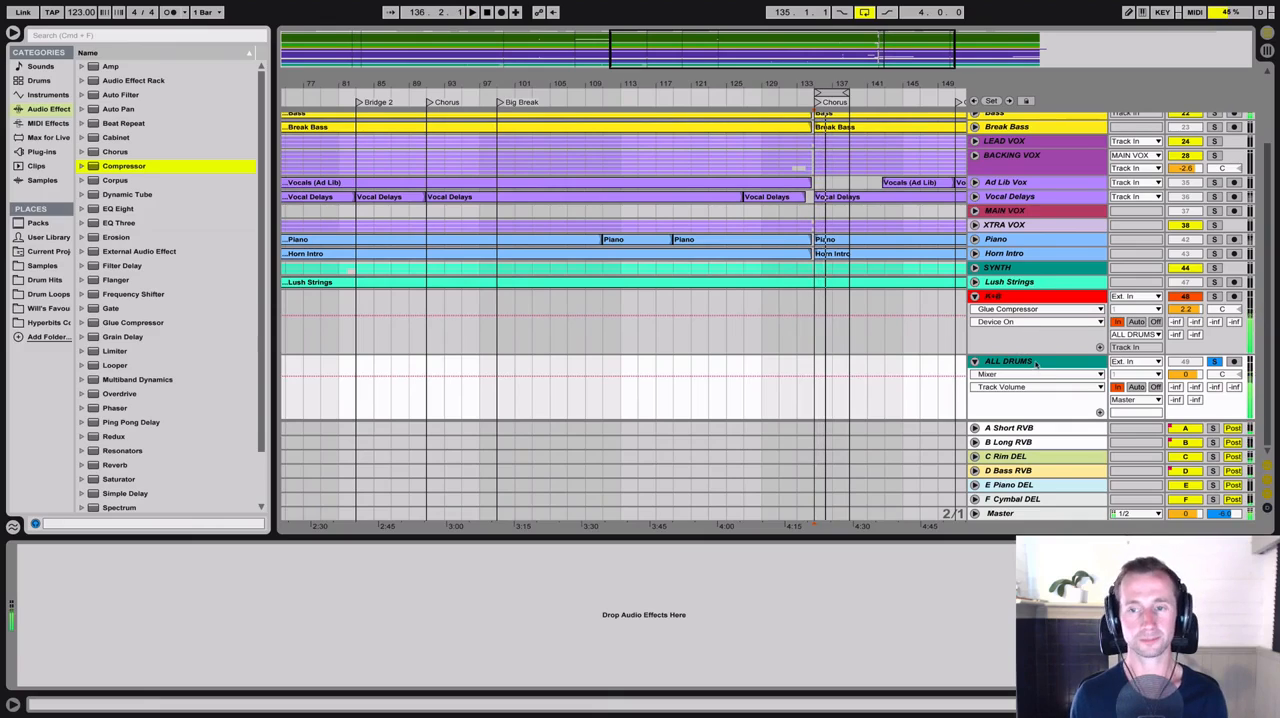
Add a Glue Compressor to the ALL DRUMS bus track
{"action": "left_click", "coordinate": [1033, 381]}
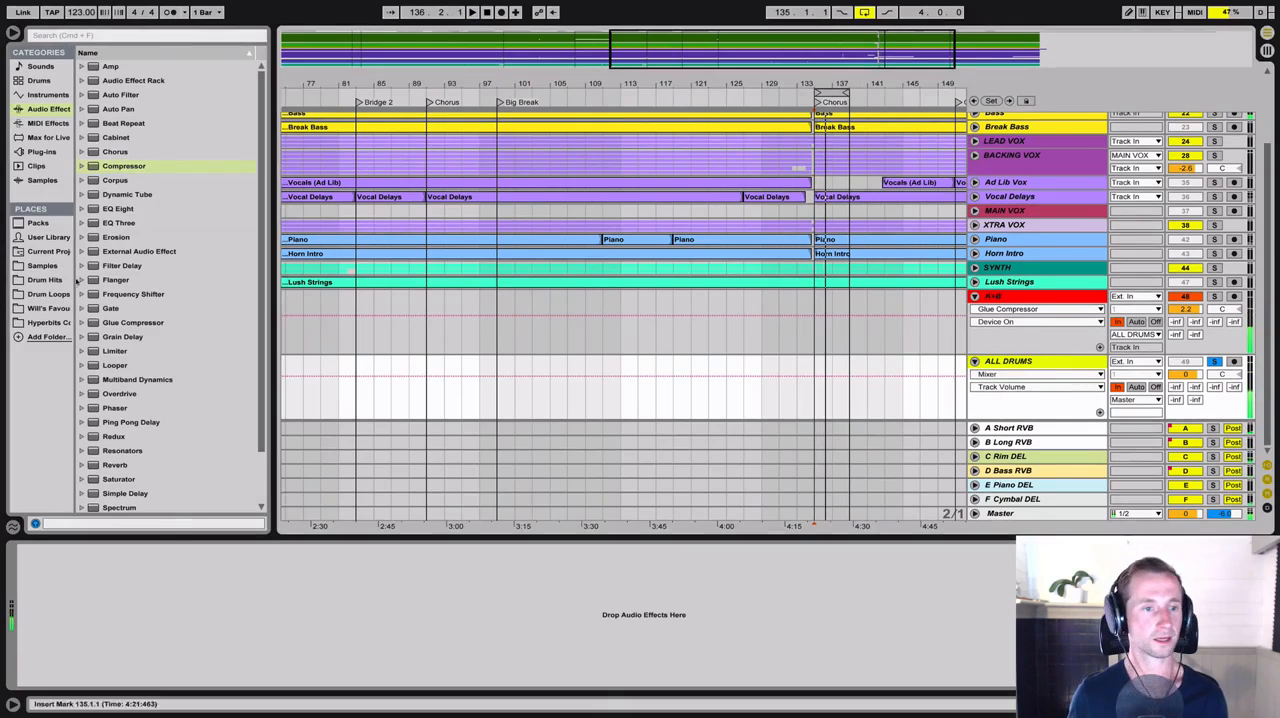
{"action": "left_click", "coordinate": [116, 322]}
{"action": "mouse_move", "coordinate": [116, 322]}
{"action": "left_mouse_down"}
{"action": "mouse_move", "coordinate": [163, 526]}
{"action": "mouse_move", "coordinate": [171, 642]}
{"action": "mouse_move", "coordinate": [170, 661]}
{"action": "mouse_move", "coordinate": [124, 666]}
{"action": "left_mouse_up"}
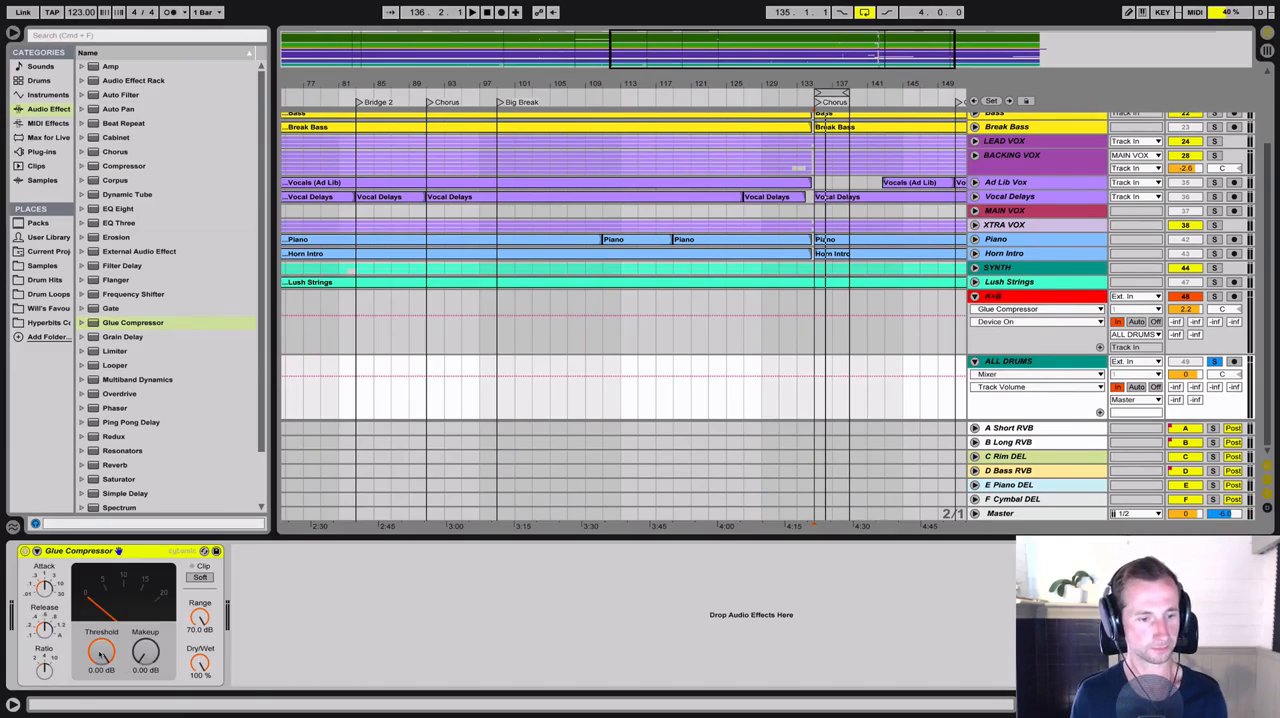
Adjust the ALL DRUMS Glue Compressor's ratio during playback, and set its threshold to -2.54 dB and makeup to 0.49 dB
{"action": "key", "text": "space"}
{"action": "left_click_drag", "start_coordinate": [101, 655], "coordinate": [101, 711]}
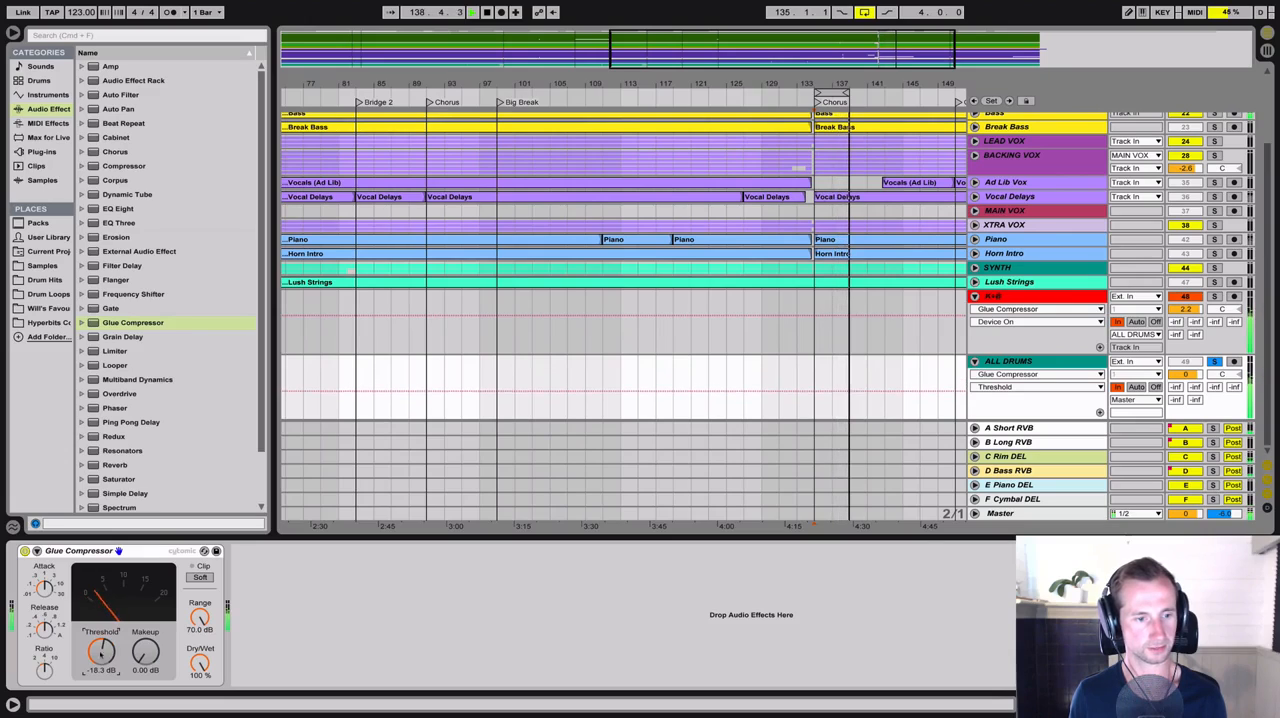
{"action": "left_click", "coordinate": [43, 669]}
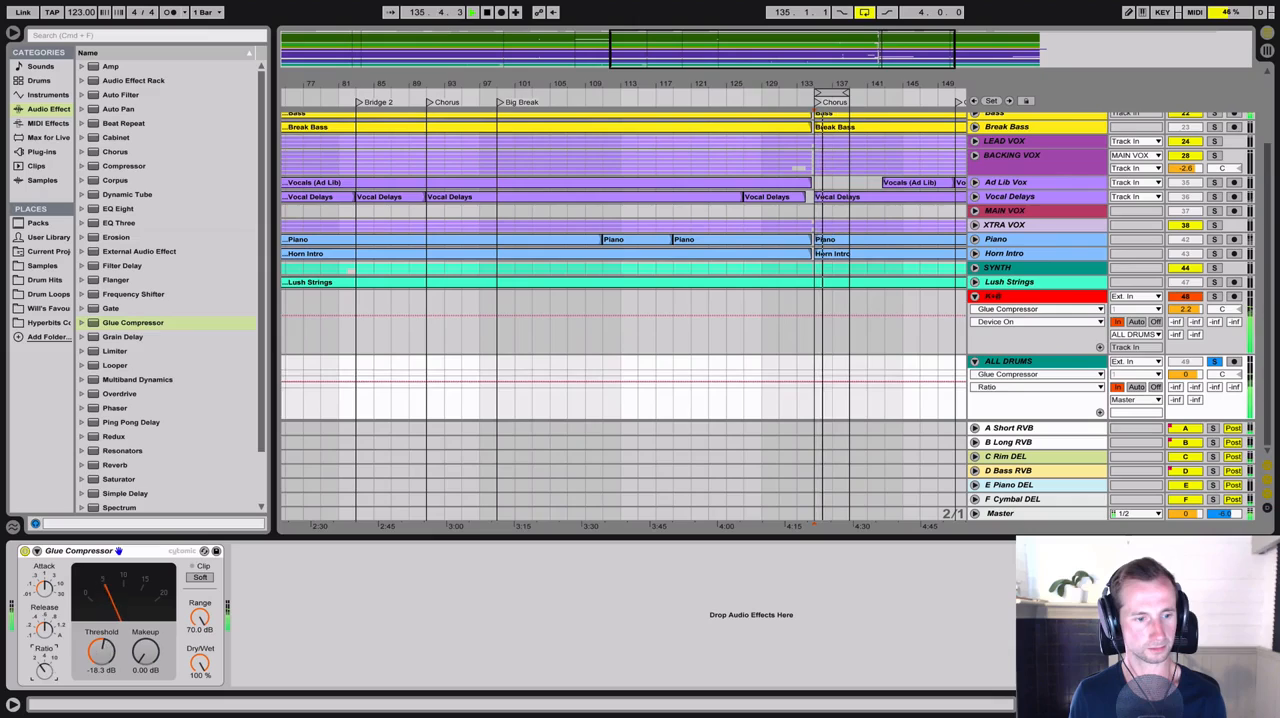
{"action": "left_click_drag", "start_coordinate": [101, 652], "coordinate": [101, 619]}
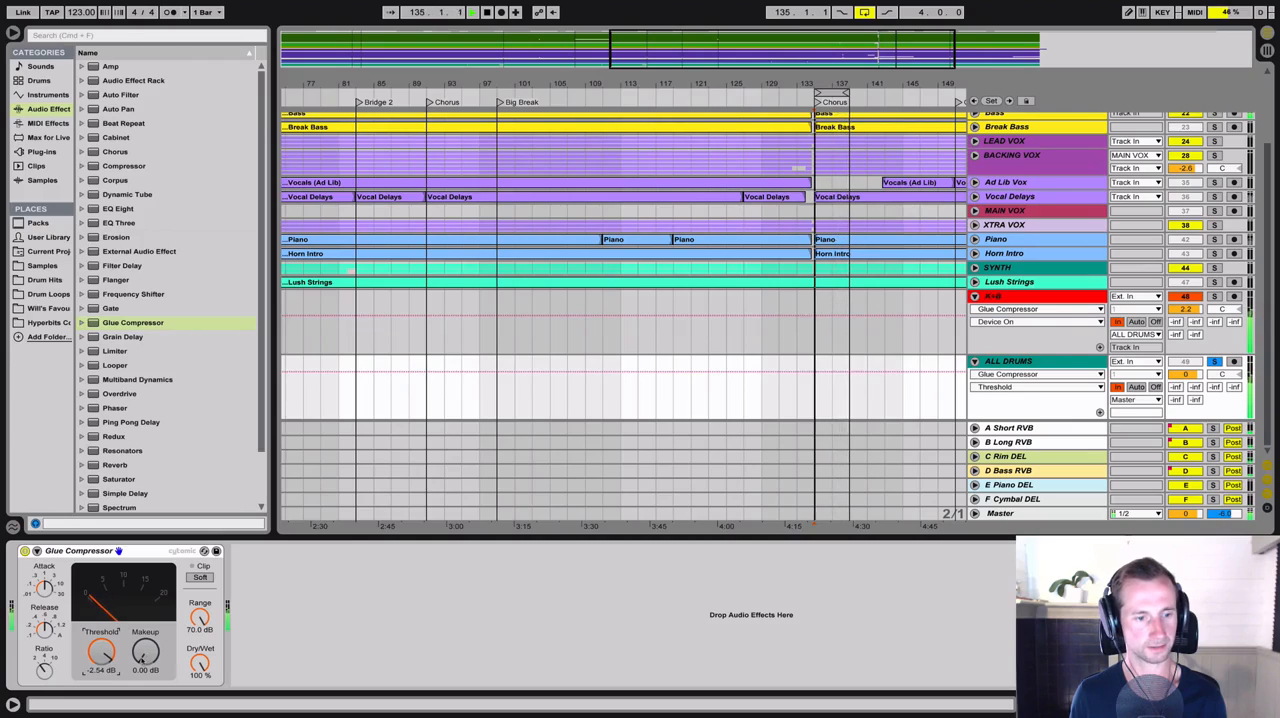
{"action": "left_click_drag", "start_coordinate": [145, 652], "coordinate": [145, 646]}
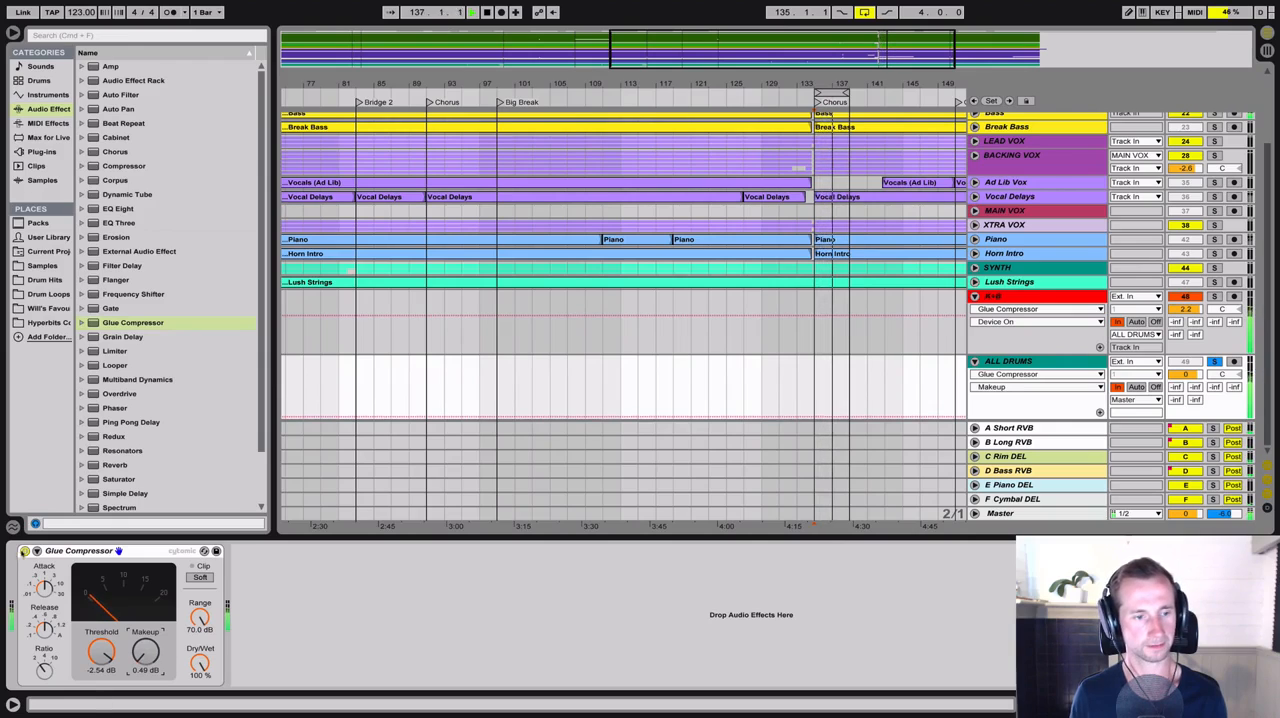
Compare the ALL DRUMS bus with the Glue Compressor off and on, and remove the compressor from the track
{"action": "left_click", "coordinate": [25, 551]}
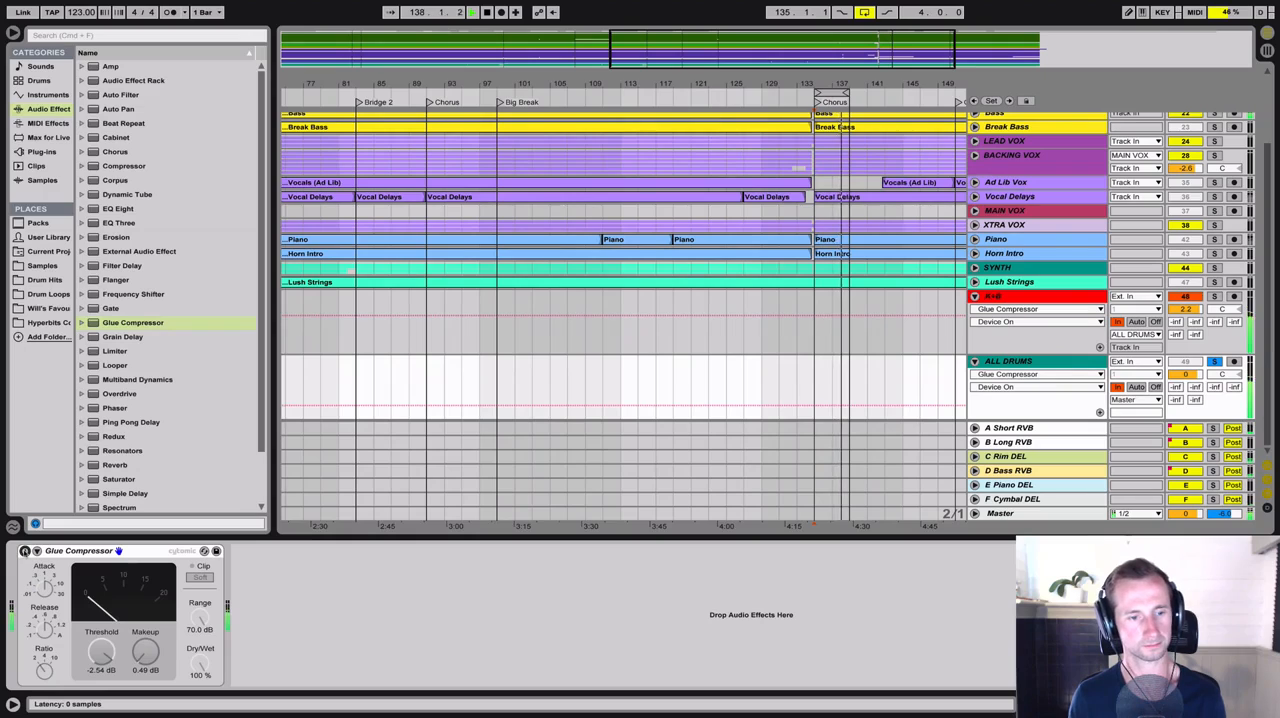
{"action": "left_click", "coordinate": [25, 551]}
{"action": "key", "text": "space"}
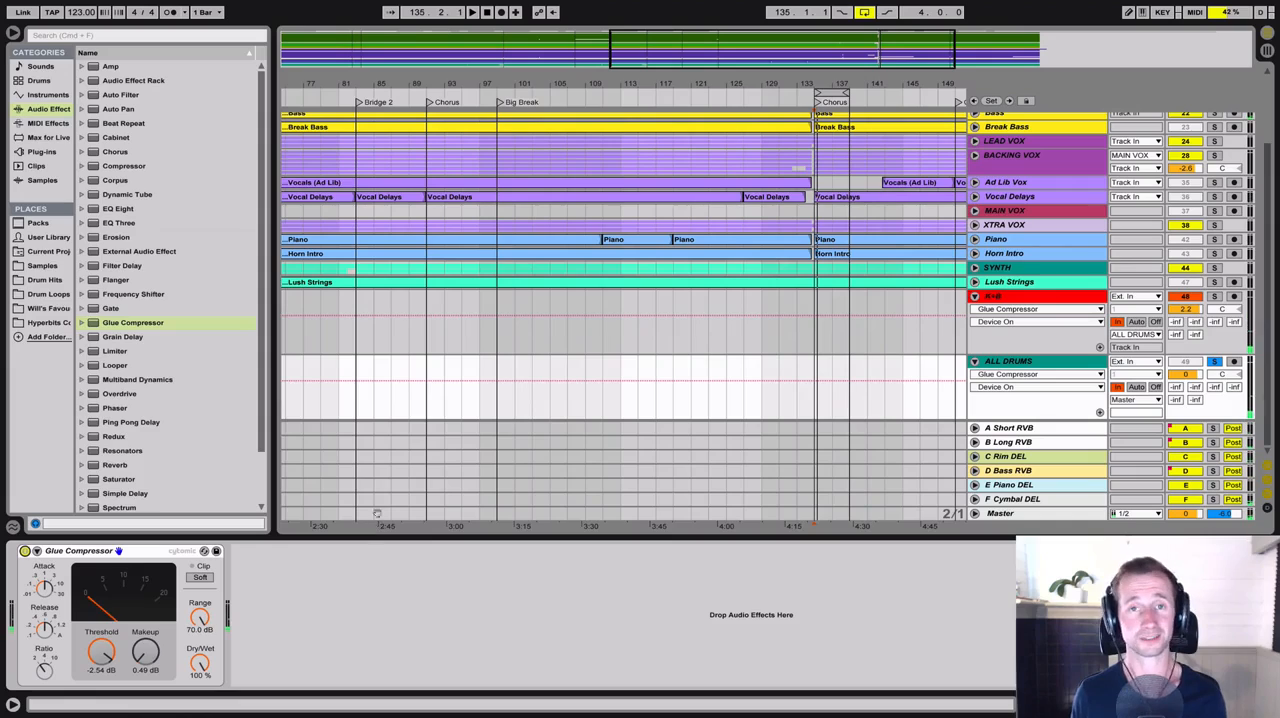
{"action": "left_click", "coordinate": [130, 550]}
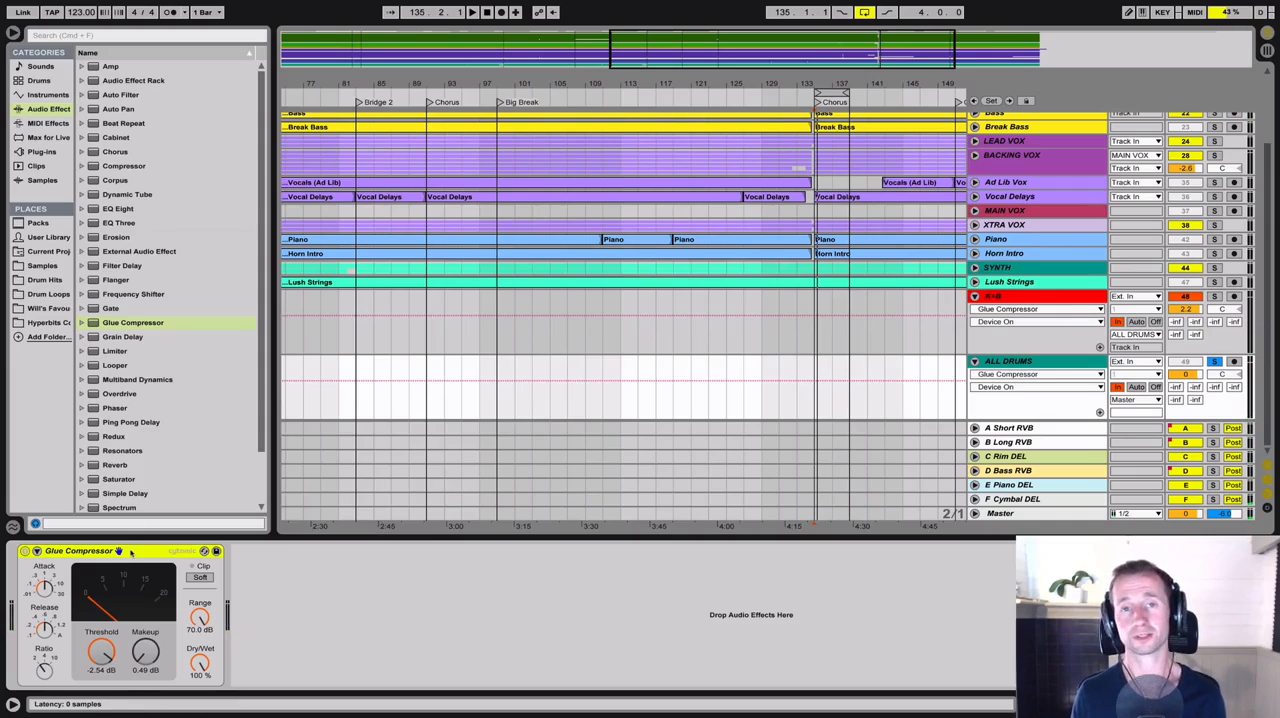
{"action": "key", "text": "Delete"}
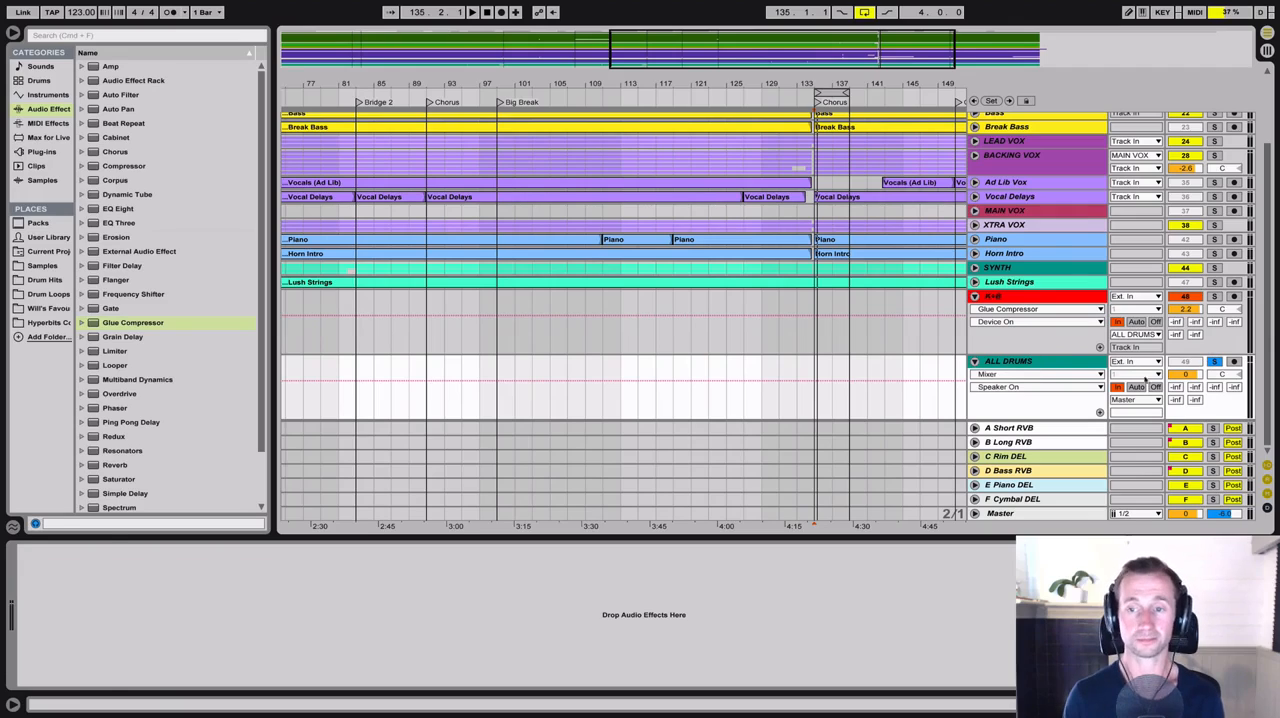
Listen to the soloed ALL DRUMS bus and the soloed MAIN VOX bus in turn, leaving no track soloed
{"action": "left_click", "coordinate": [1031, 364]}
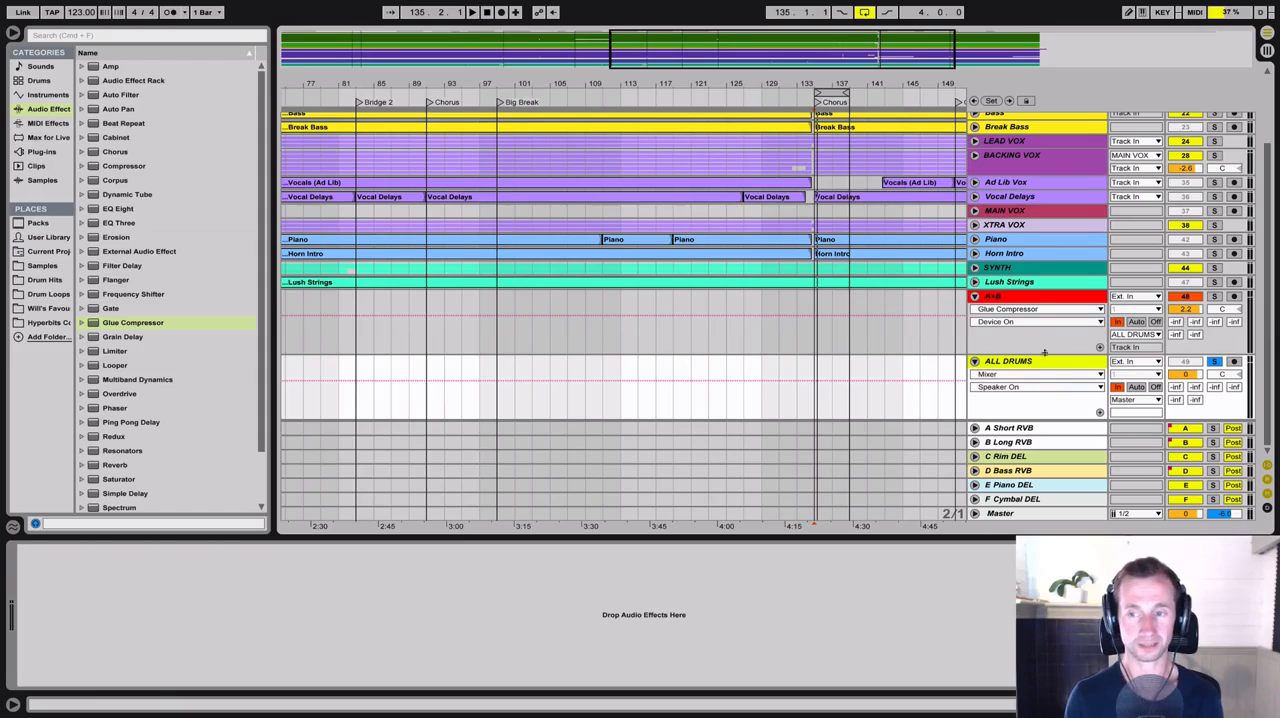
{"action": "key", "text": "space"}
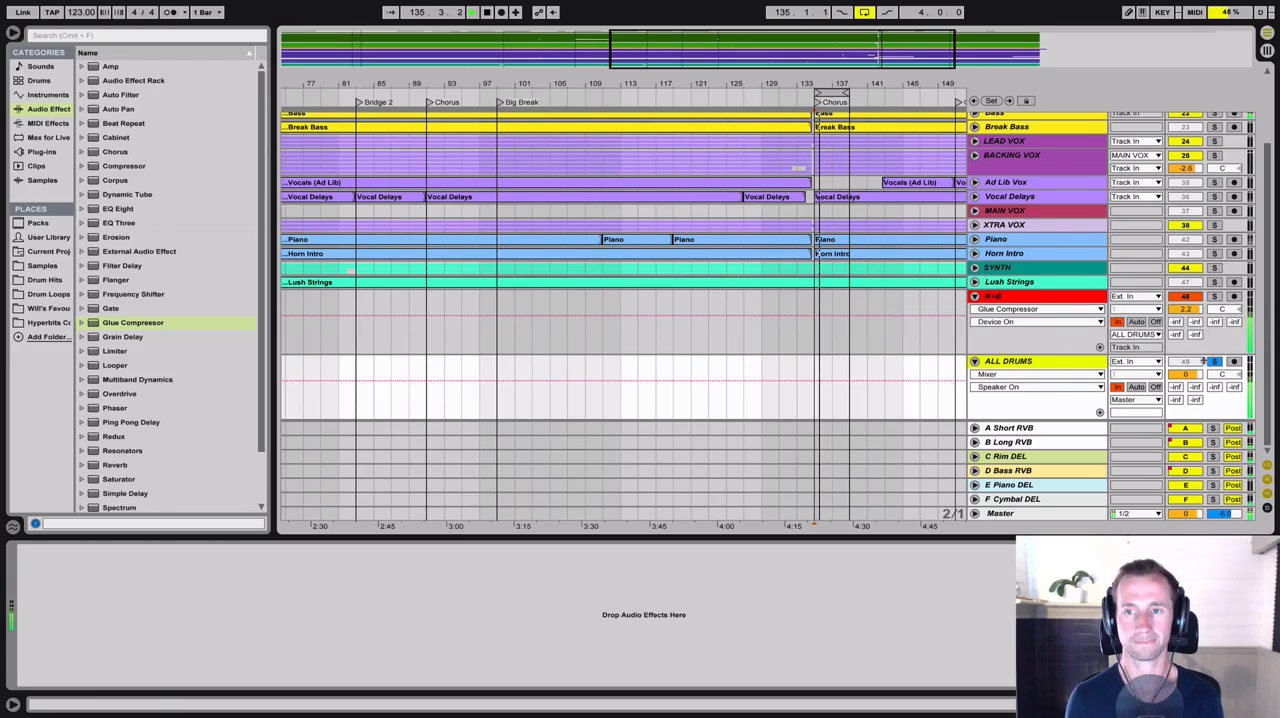
{"action": "left_click", "coordinate": [1214, 210]}
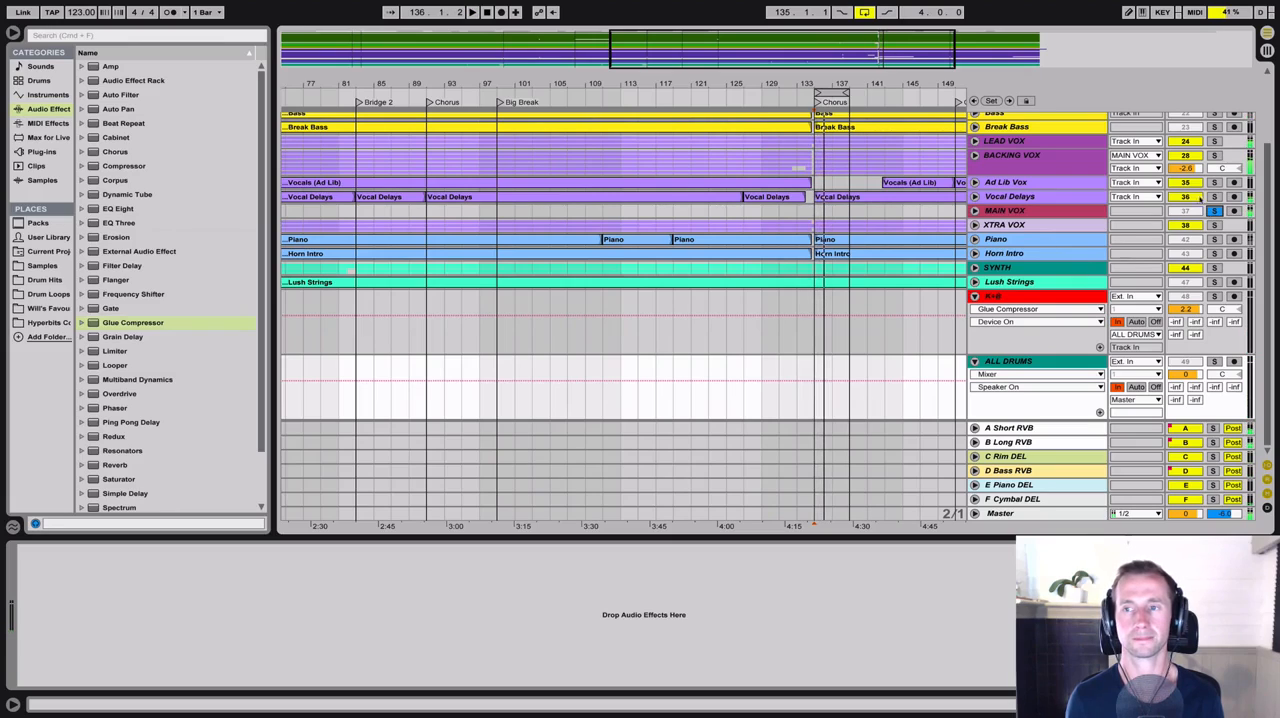
{"action": "left_click", "coordinate": [1214, 210]}
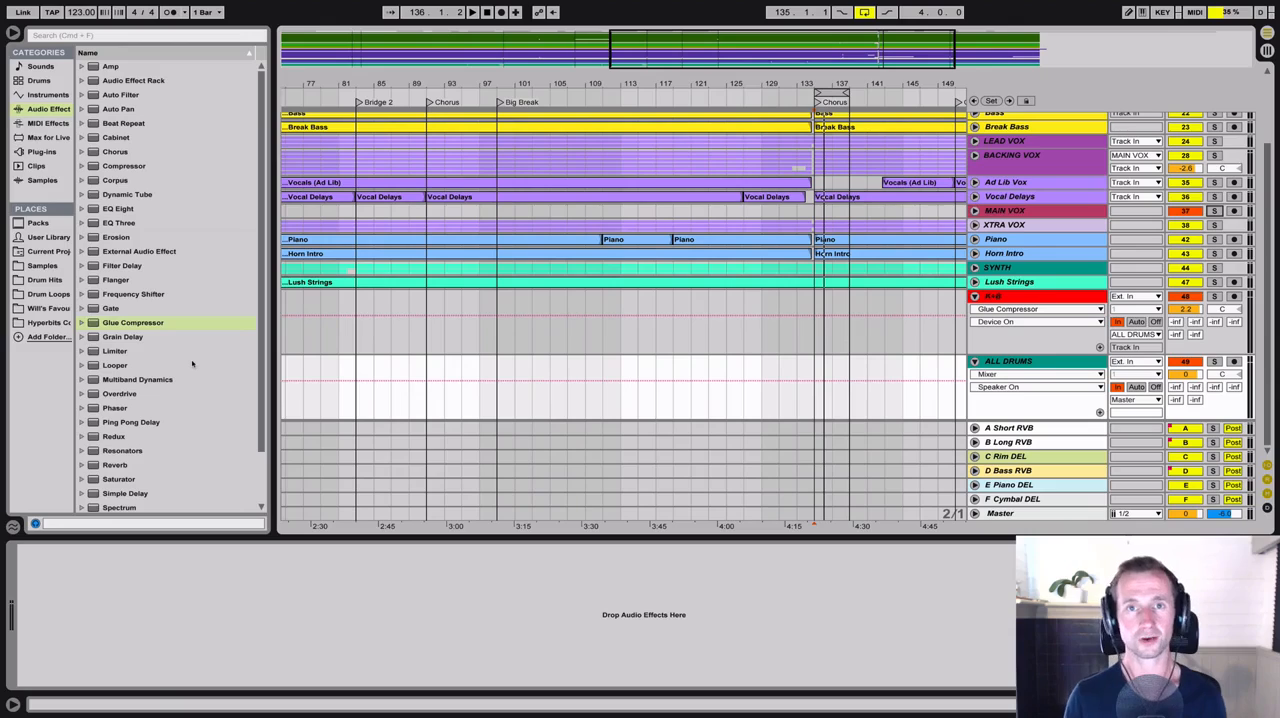
Browse the installed plug-ins
{"action": "left_click", "coordinate": [41, 151]}
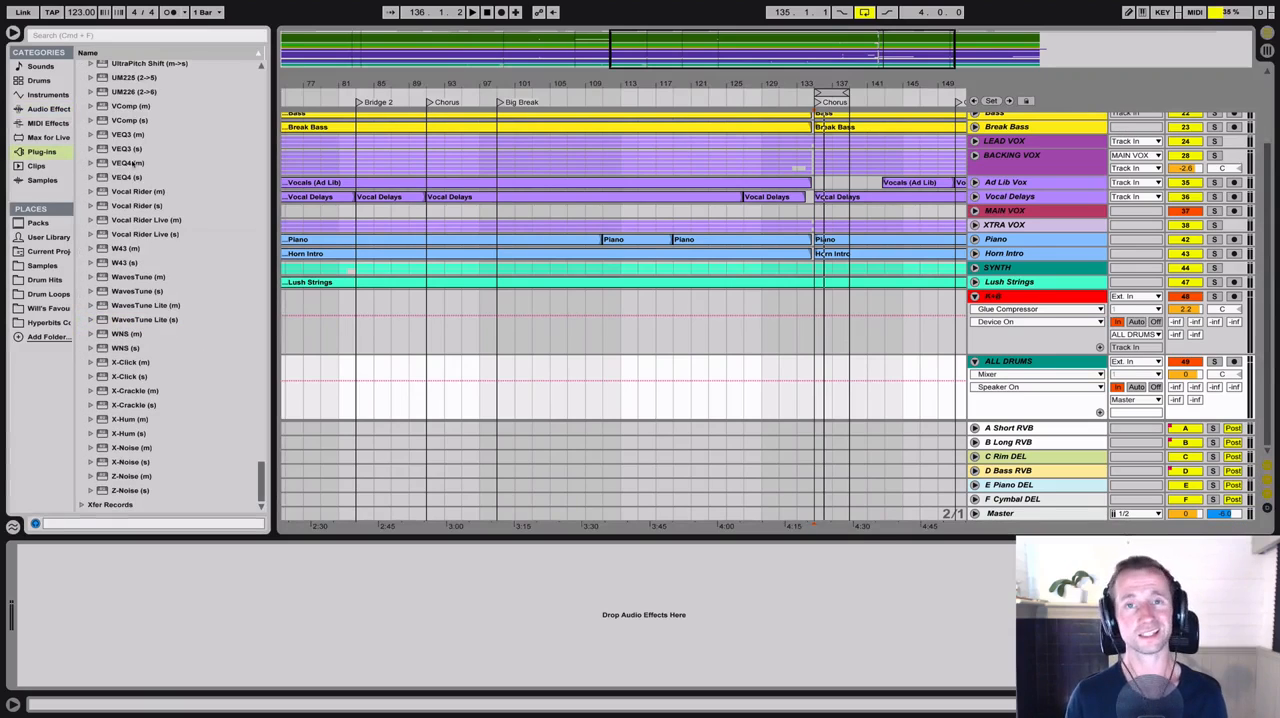